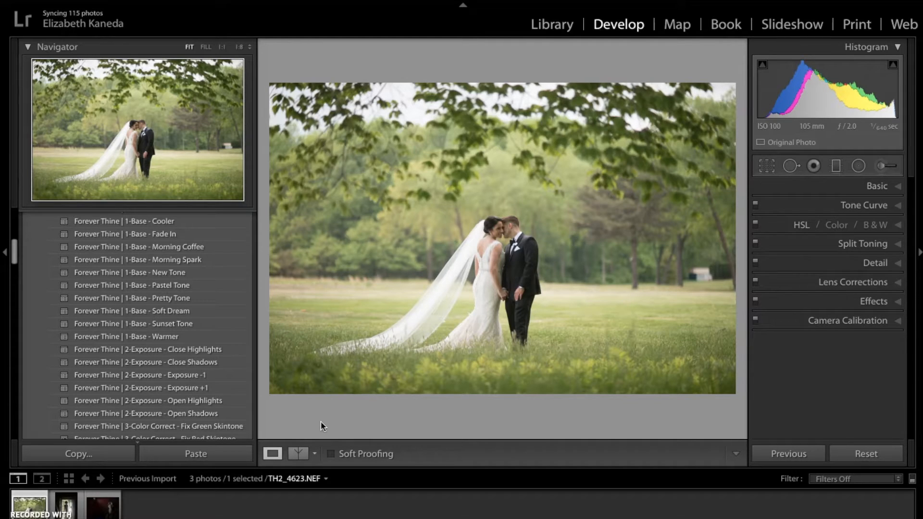
# Look through the Forever Thine presets from the All In One group to the Wedding Vintage and Black&White groups.
pyautogui.click(289, 419)
pyautogui.scroll(-2, 139, 245)
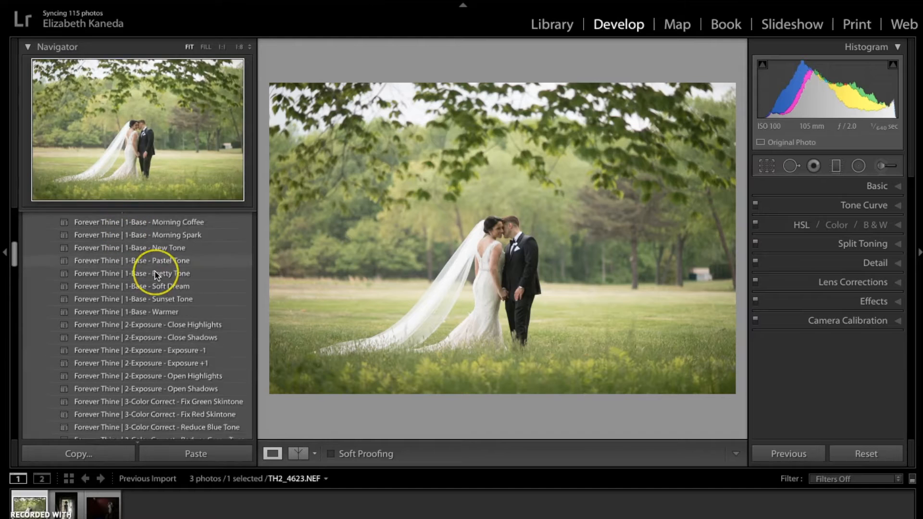
pyautogui.scroll(10, 156, 275)
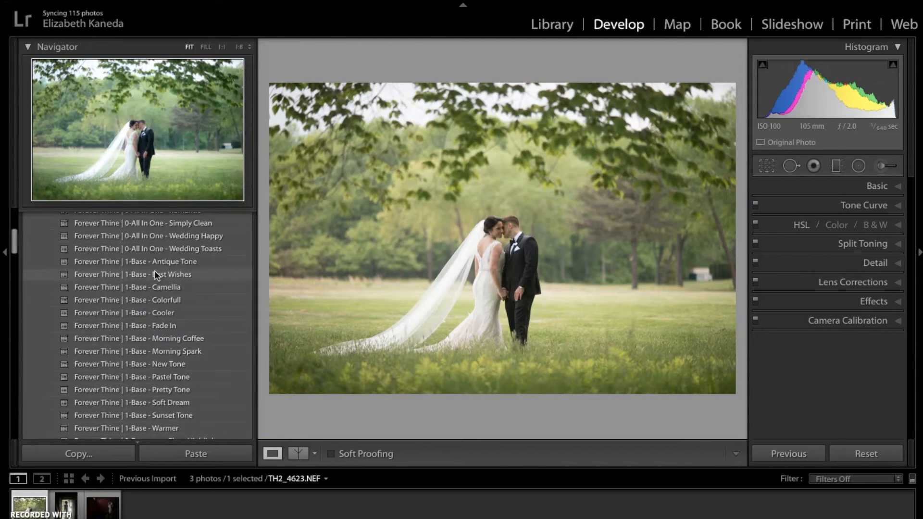
pyautogui.scroll(-18, 155, 275)
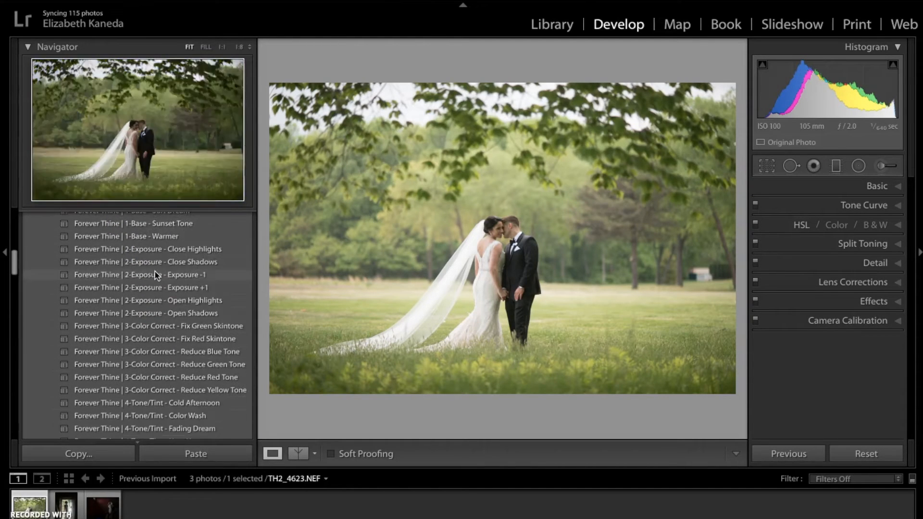
pyautogui.scroll(-20, 155, 275)
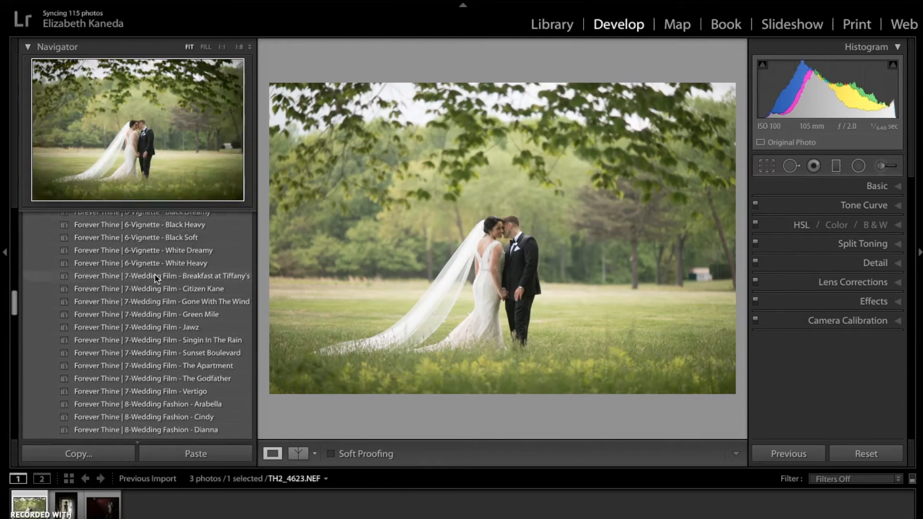
pyautogui.scroll(-11, 155, 275)
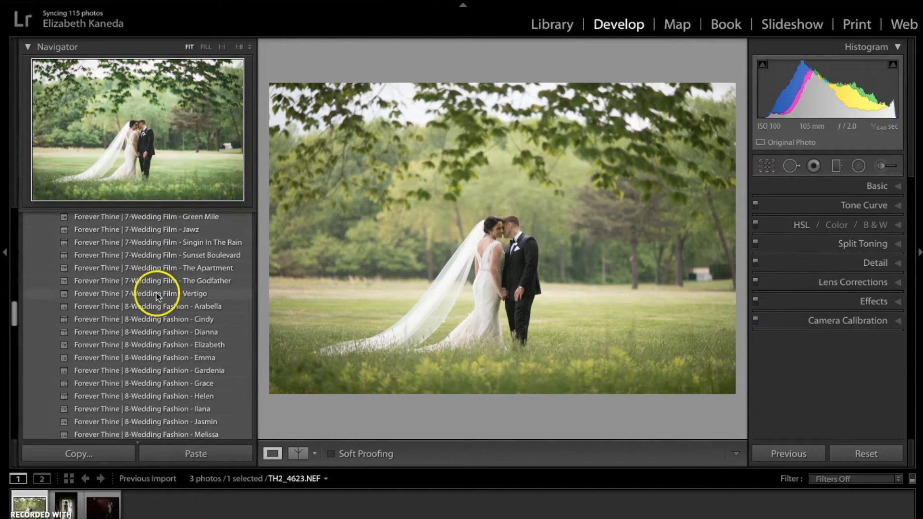
pyautogui.scroll(-18, 156, 295)
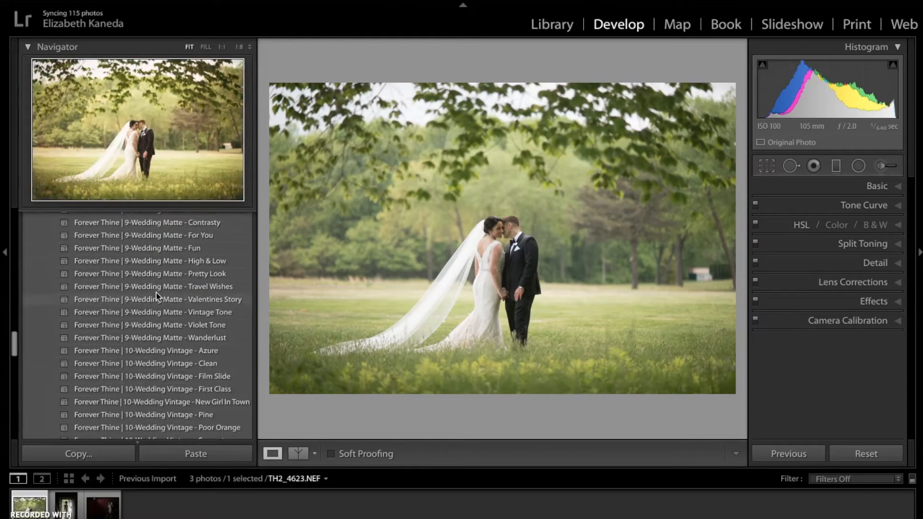
pyautogui.scroll(-6, 156, 295)
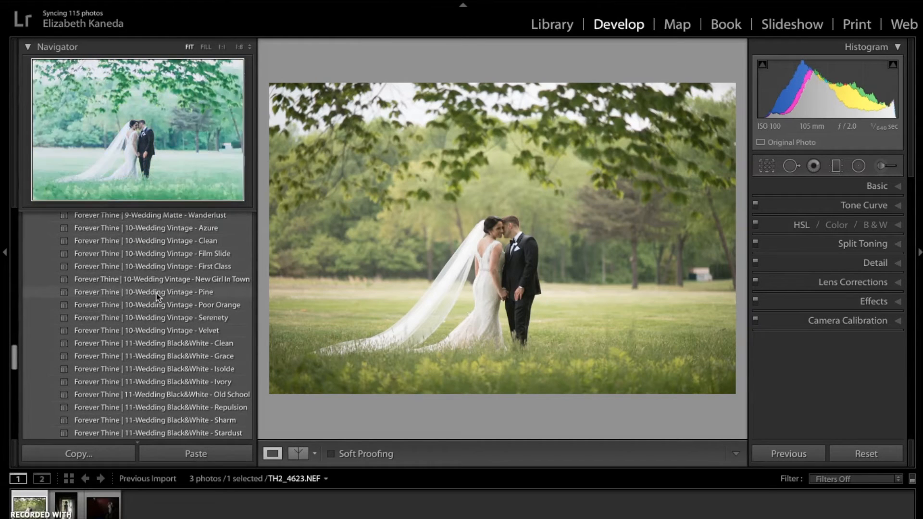
# Apply the Forever Thine preset 11-Wedding Black&White - Old School to the couple's photo.
pyautogui.click(203, 347)
pyautogui.scroll(-4, 202, 356)
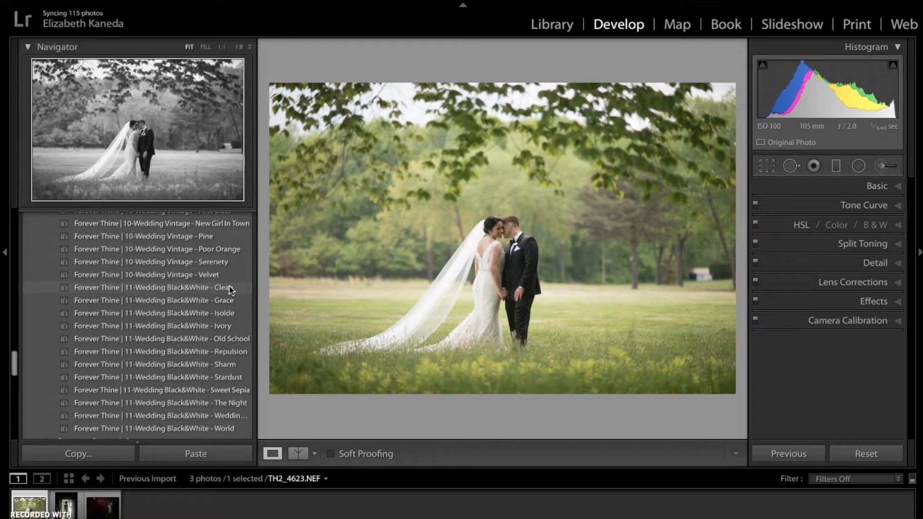
pyautogui.click(226, 338)
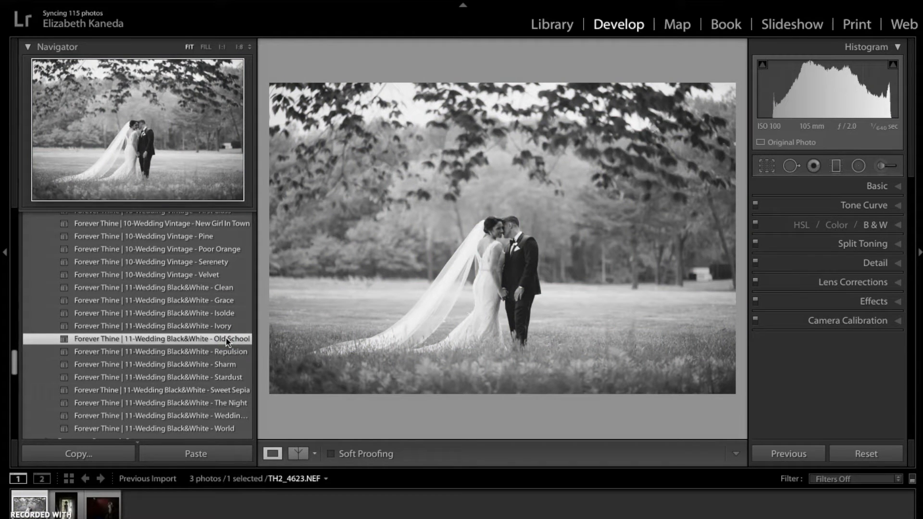
# Sharpen the couple's photo with the Forever Thine preset 5-Polish - Sharpen.
pyautogui.scroll(3, 193, 354)
pyautogui.scroll(10, 192, 354)
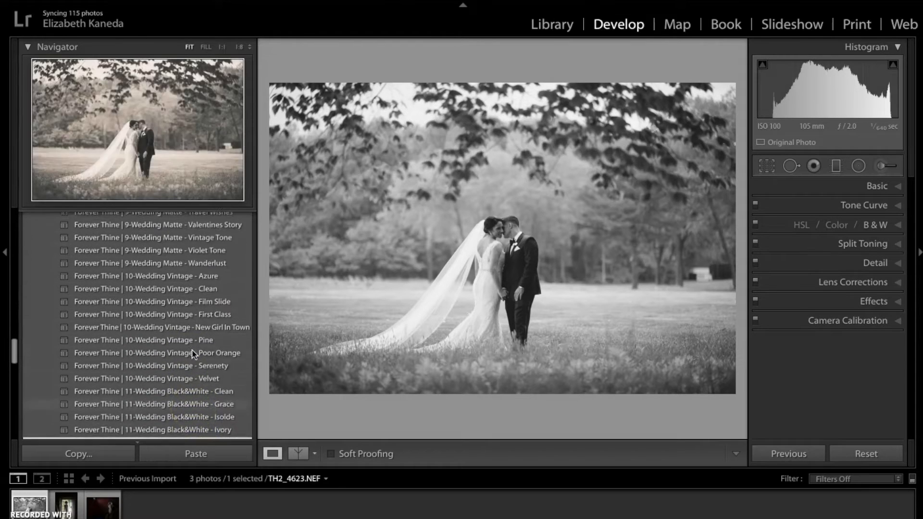
pyautogui.scroll(12, 192, 354)
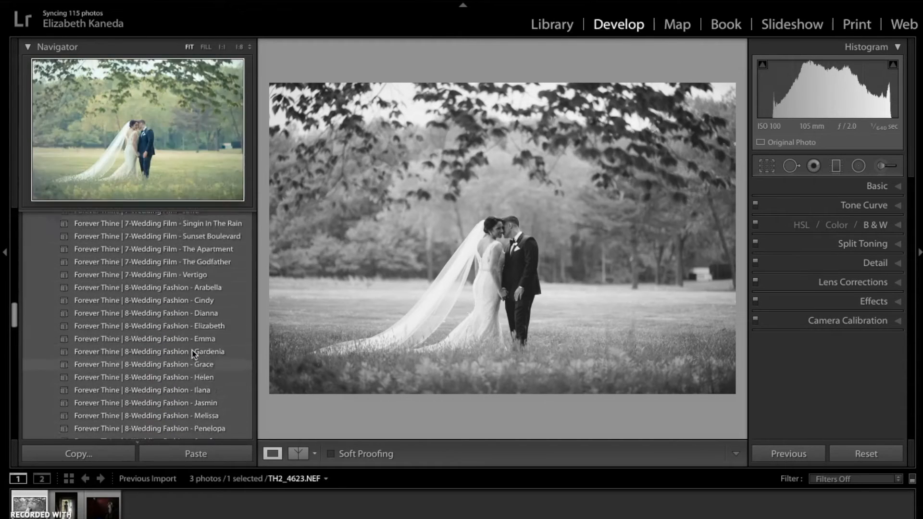
pyautogui.scroll(1, 193, 354)
pyautogui.scroll(-2, 192, 366)
pyautogui.click(182, 369)
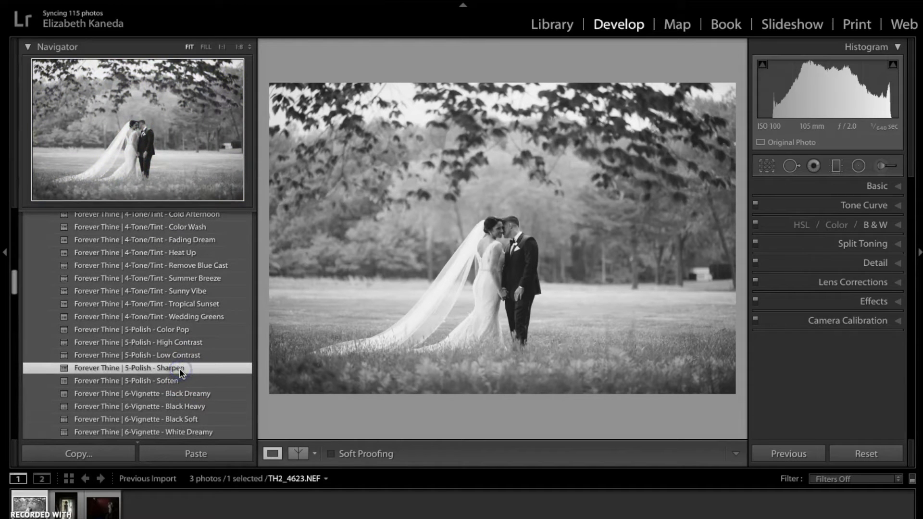
# Add a dark vignette to the couple's photo with the Forever Thine preset 6-Vignette - Black Dreamy.
pyautogui.scroll(-5, 182, 374)
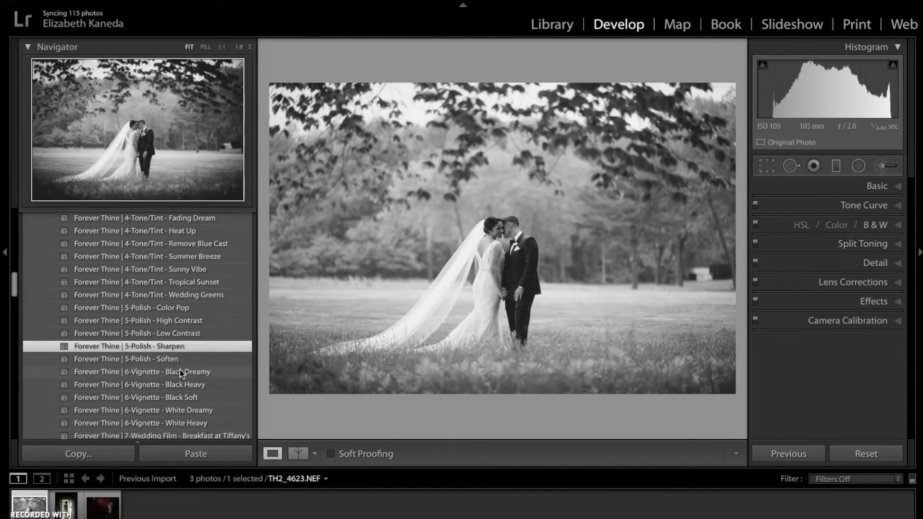
pyautogui.scroll(-3, 182, 375)
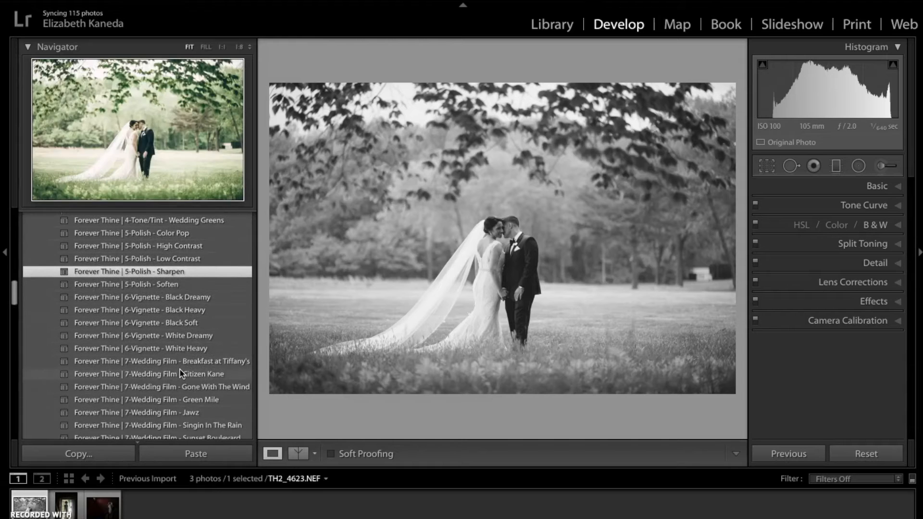
pyautogui.scroll(-1, 181, 374)
pyautogui.click(182, 344)
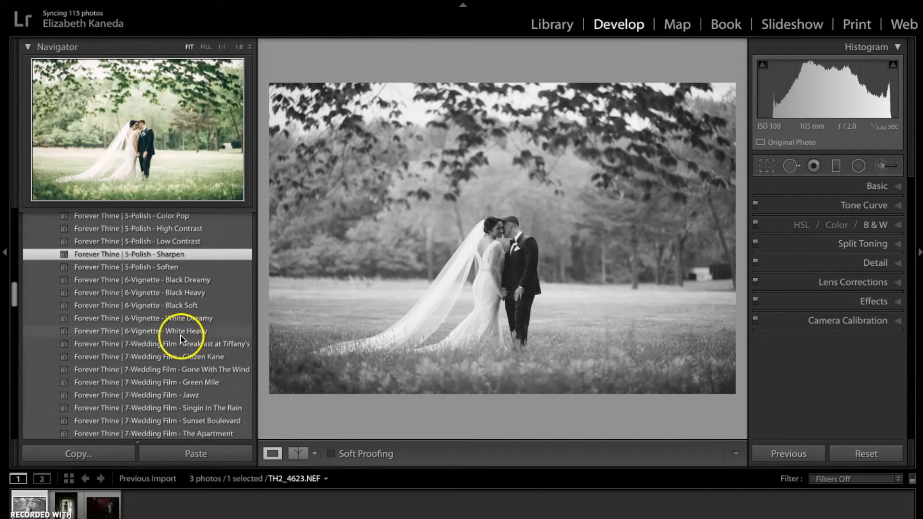
pyautogui.click(186, 282)
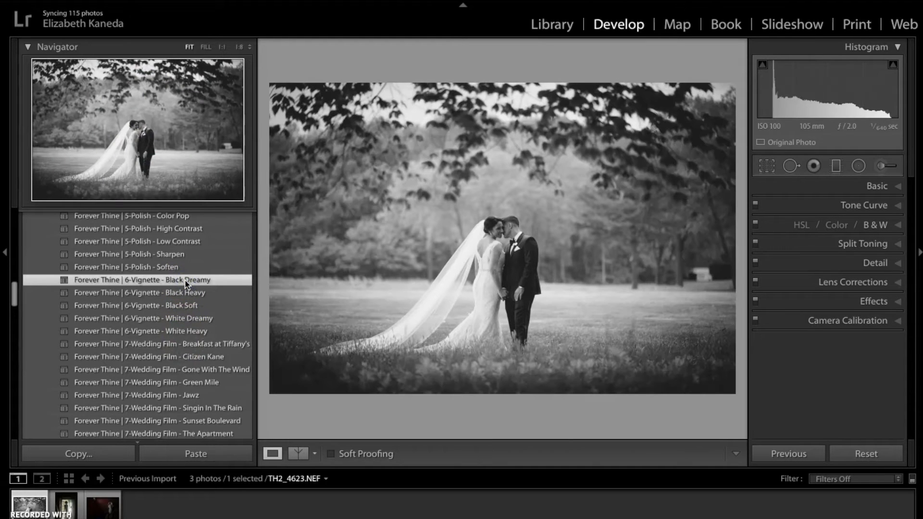
# Apply the 5-Polish - High Contrast preset to the couple's photo and compare the before and after views.
pyautogui.scroll(2, 186, 284)
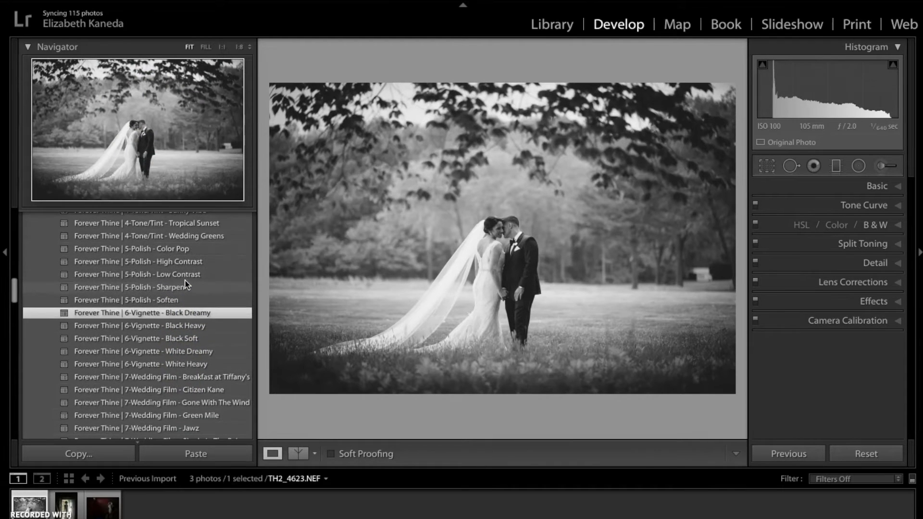
pyautogui.scroll(10, 186, 284)
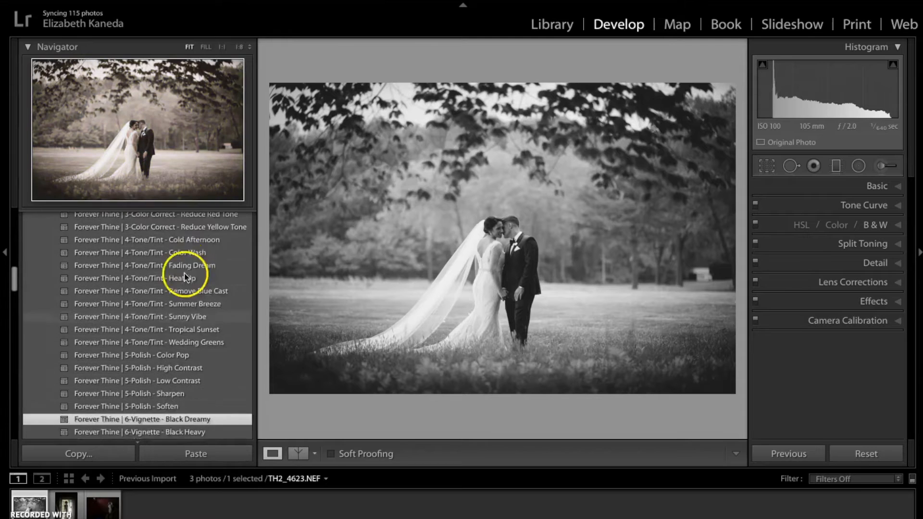
pyautogui.scroll(11, 179, 251)
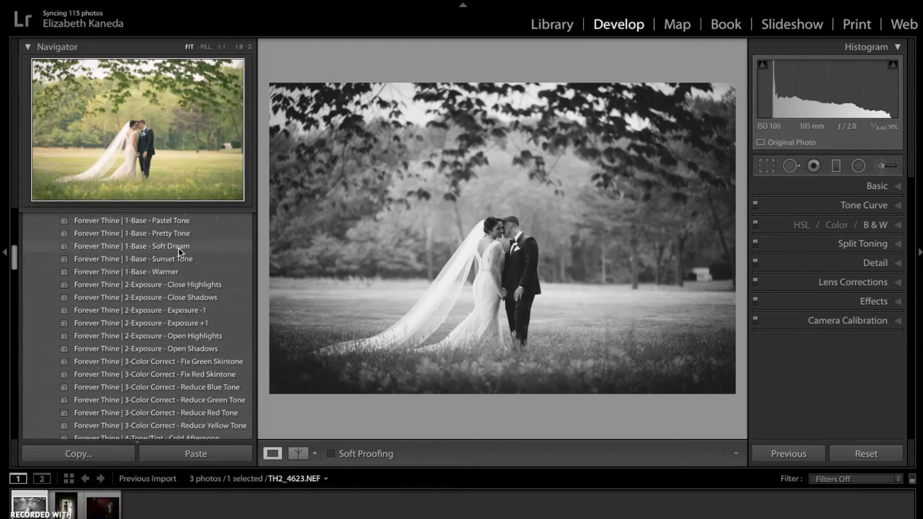
pyautogui.scroll(9, 179, 251)
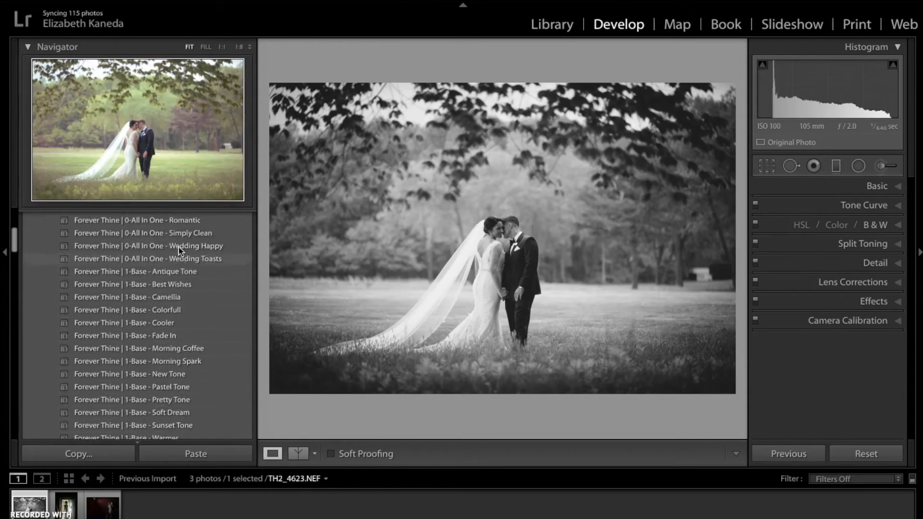
pyautogui.scroll(-20, 179, 251)
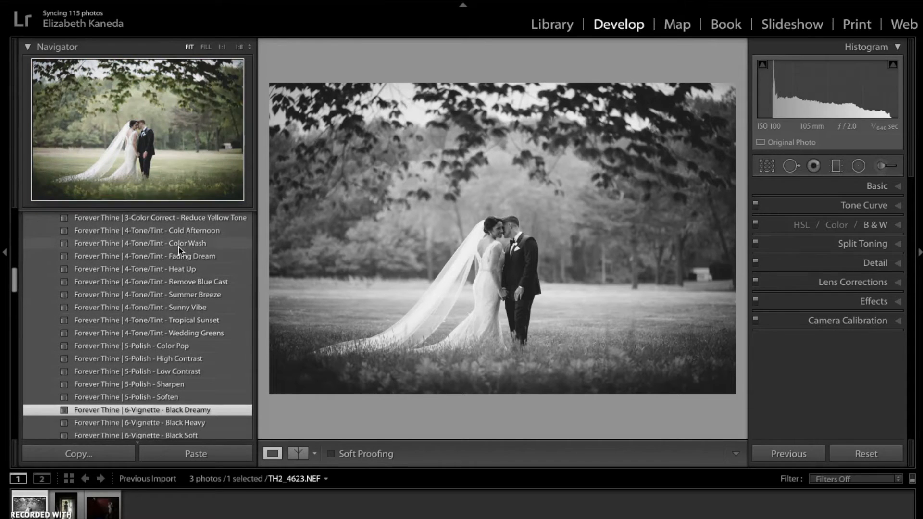
pyautogui.click(198, 358)
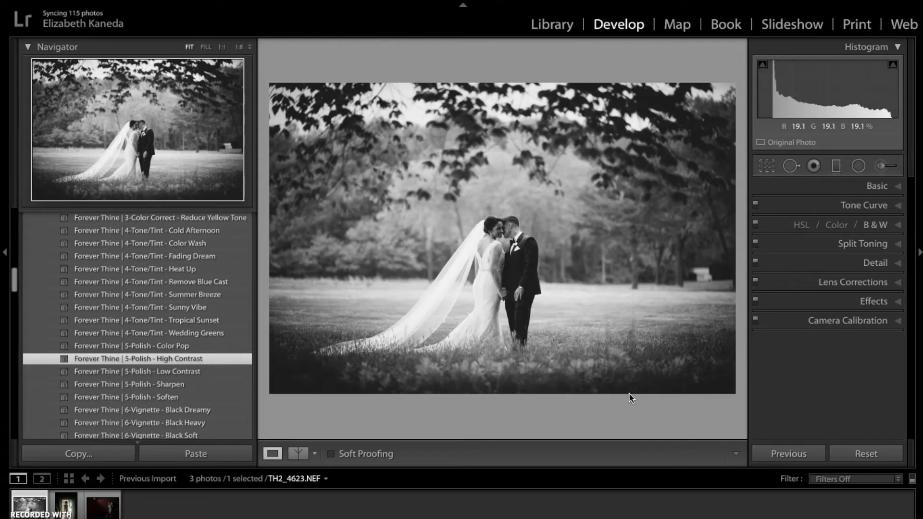
pyautogui.press('\\')
pyautogui.press('\\')
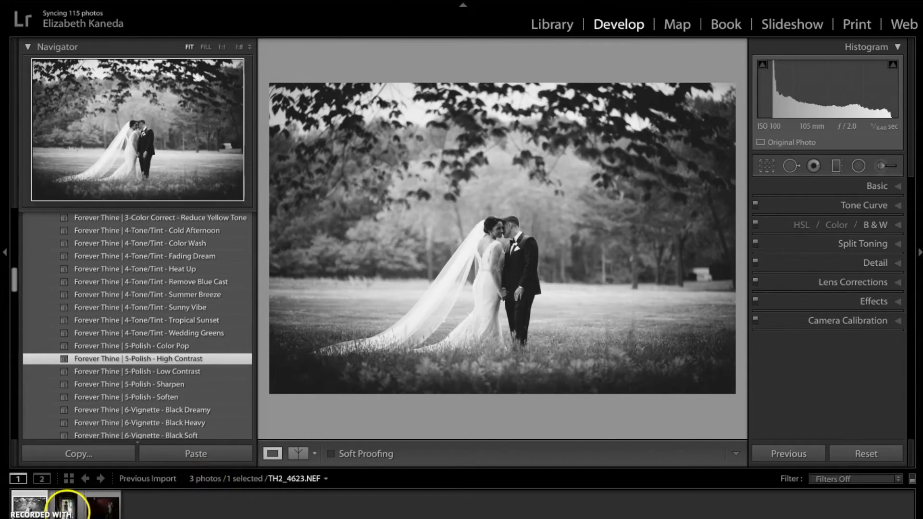
# Open the photo TH1_0885.NEF and apply the Forever Thine preset 11-Wedding Black&White - Ivory.
pyautogui.click(66, 505)
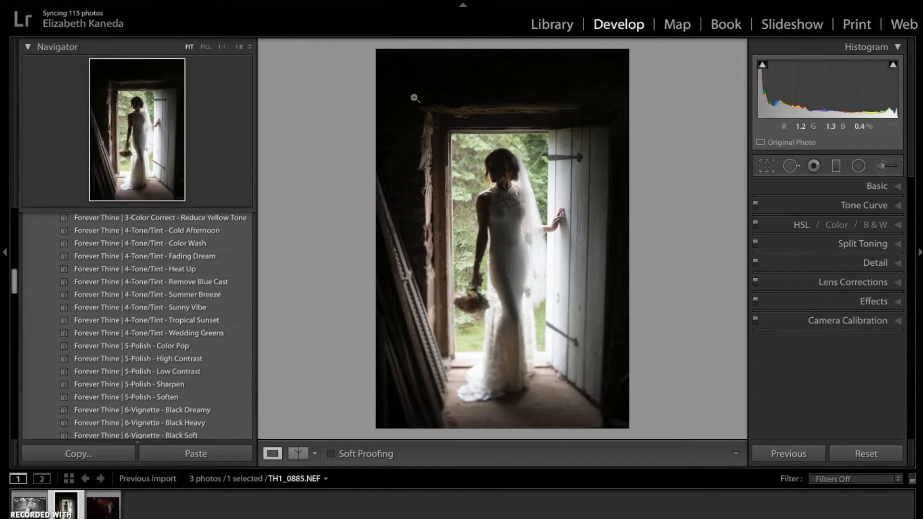
pyautogui.scroll(-1, 188, 335)
pyautogui.scroll(-10, 187, 336)
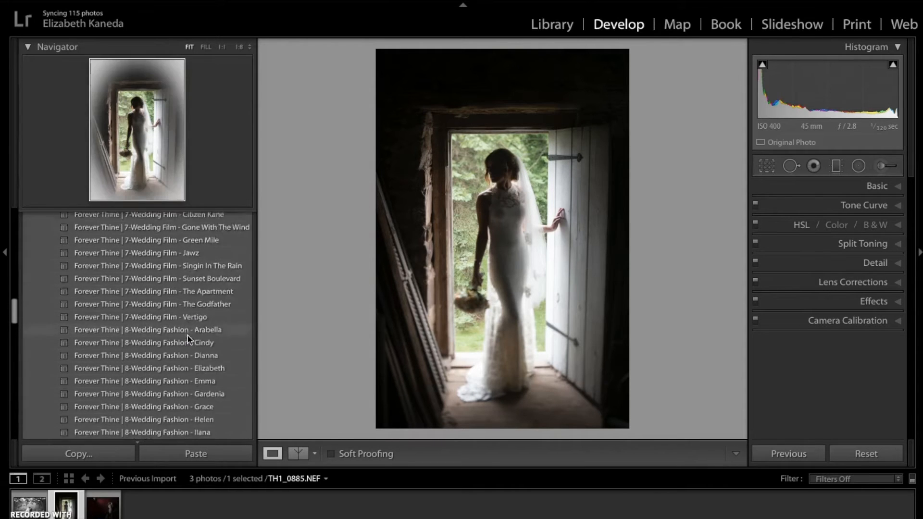
pyautogui.scroll(-15, 187, 336)
pyautogui.scroll(-3, 188, 336)
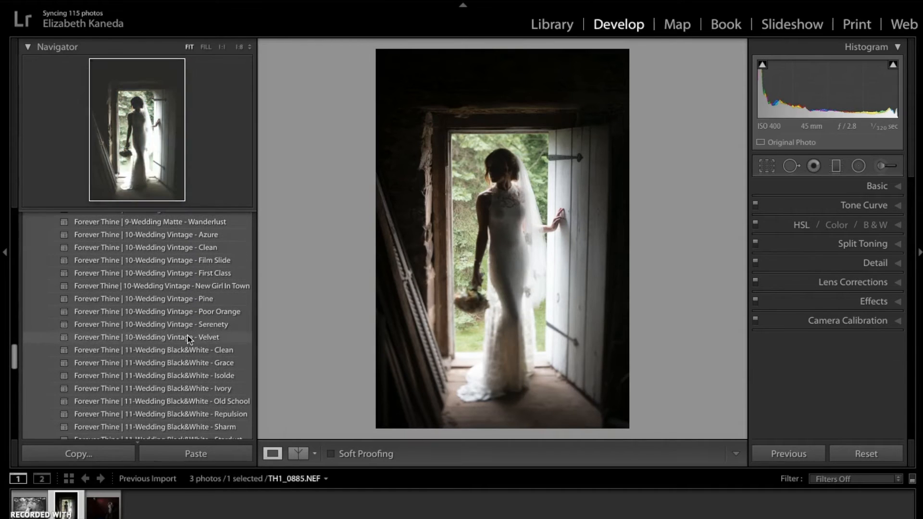
pyautogui.scroll(-2, 189, 368)
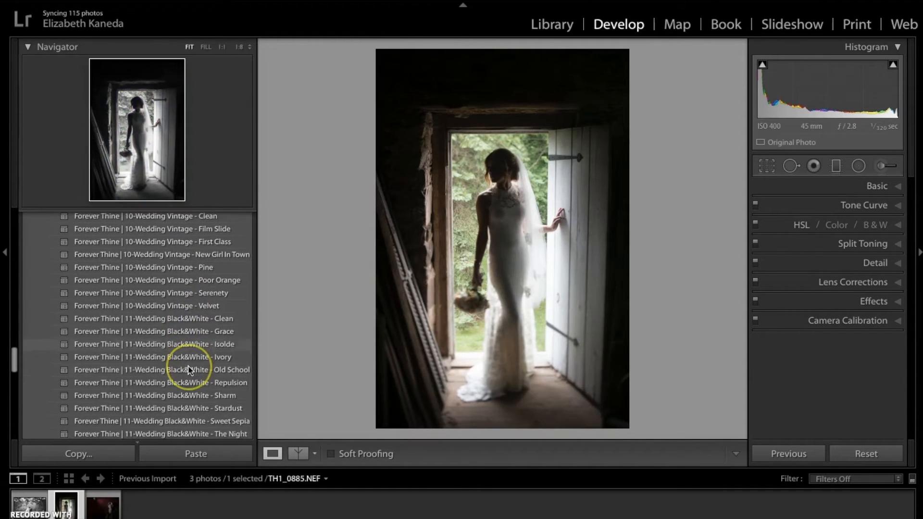
pyautogui.scroll(-1, 193, 365)
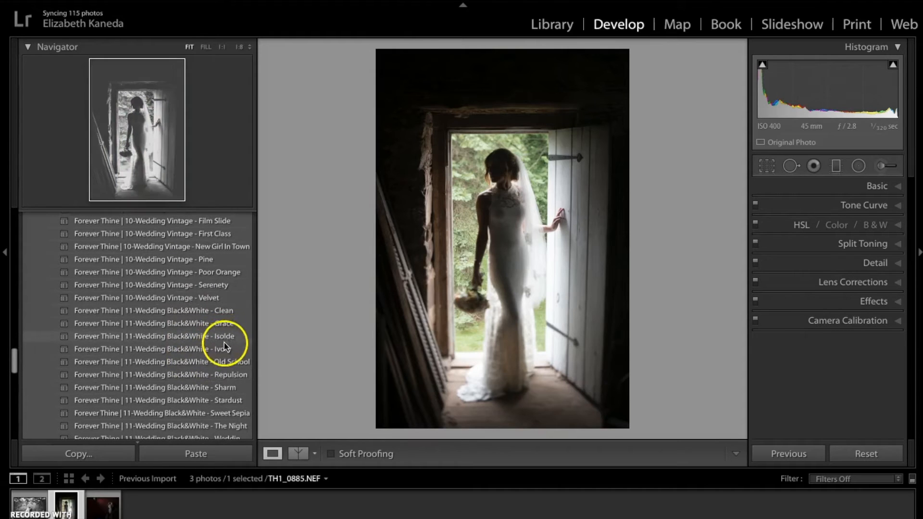
pyautogui.click(224, 349)
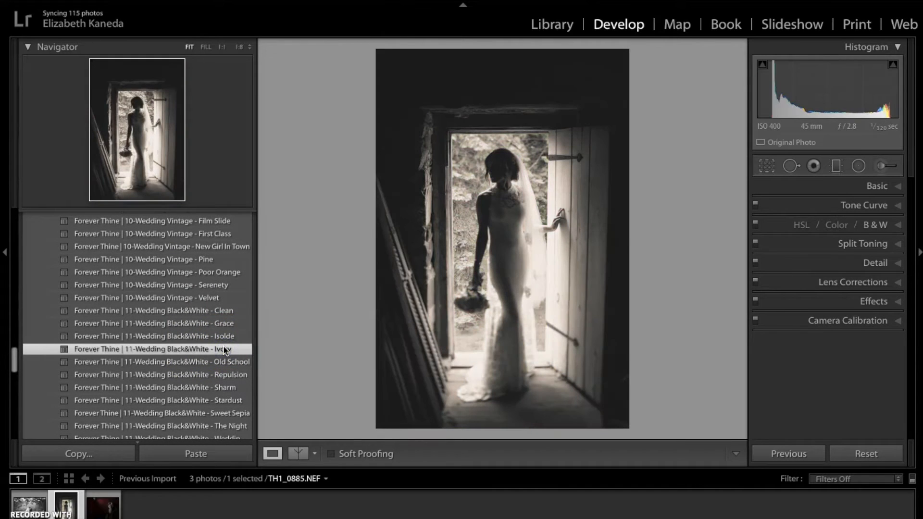
# Sharpen the bride's doorway photo with the Forever Thine preset 5-Polish - Sharpen.
pyautogui.scroll(12, 224, 350)
pyautogui.scroll(20, 224, 351)
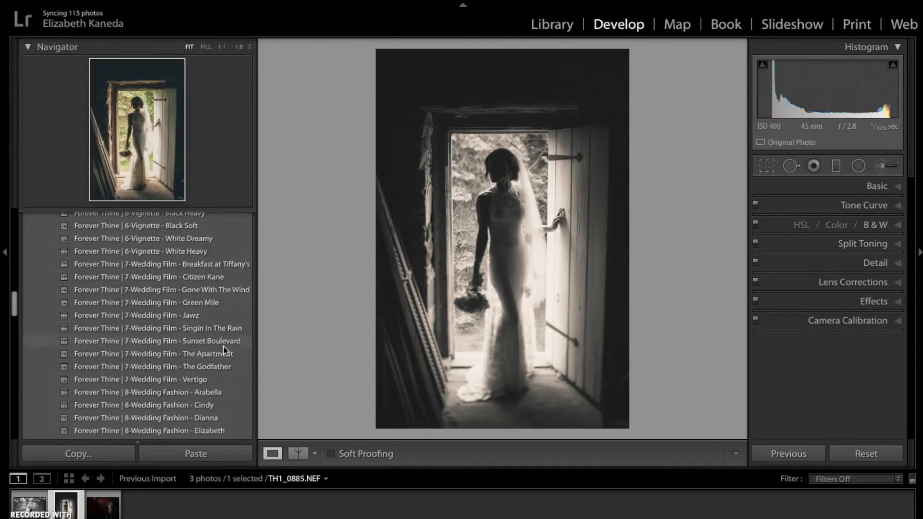
pyautogui.scroll(15, 224, 351)
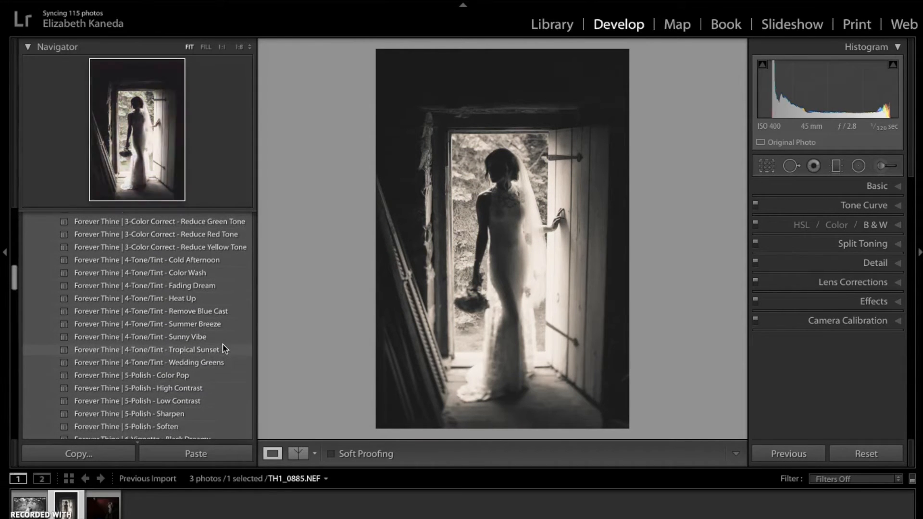
pyautogui.click(181, 414)
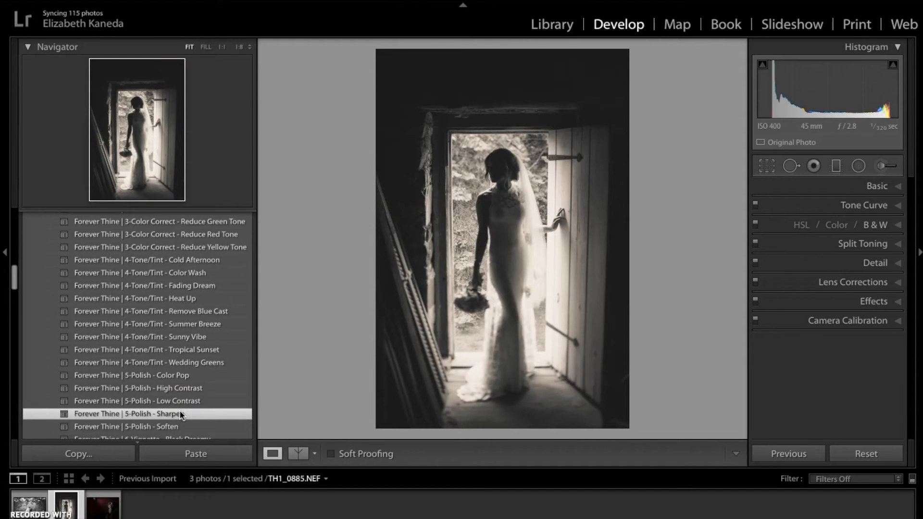
# Apply the Forever Thine preset 1-Base - Fade In to the bride's doorway photo.
pyautogui.scroll(7, 179, 414)
pyautogui.scroll(6, 180, 413)
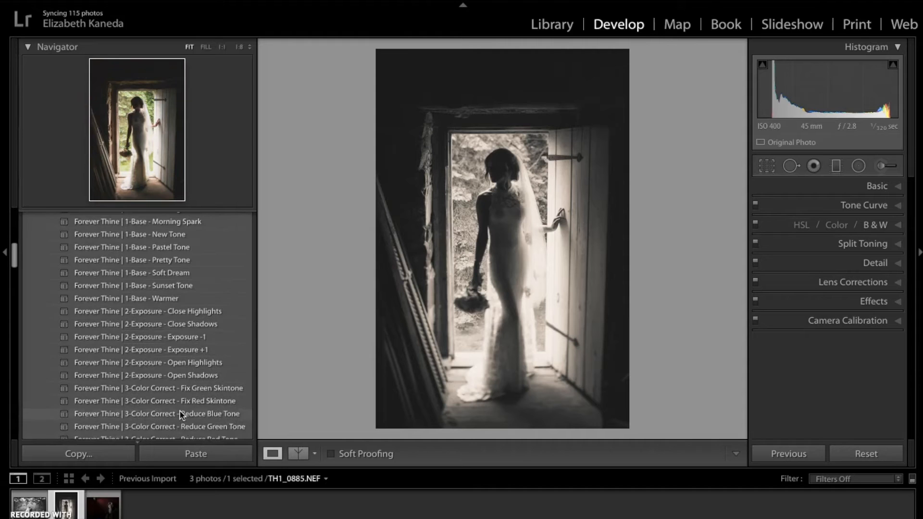
pyautogui.click(179, 316)
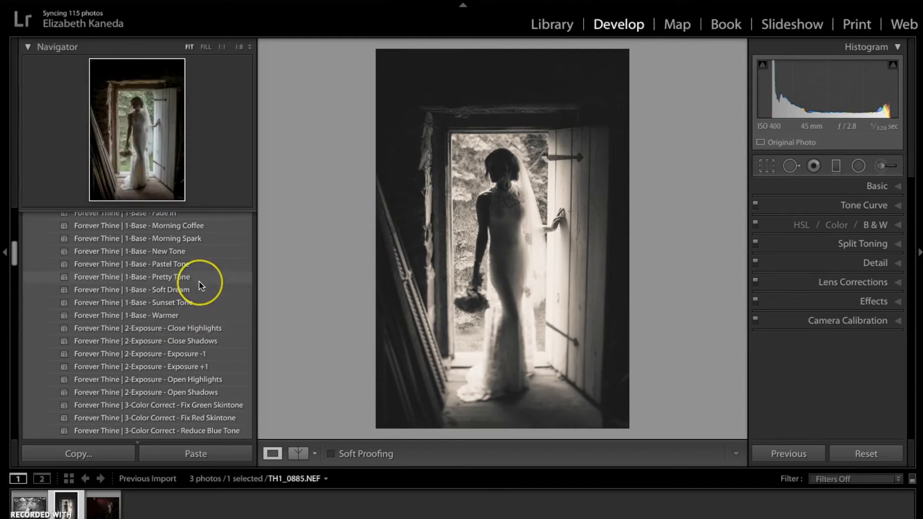
pyautogui.scroll(4, 199, 282)
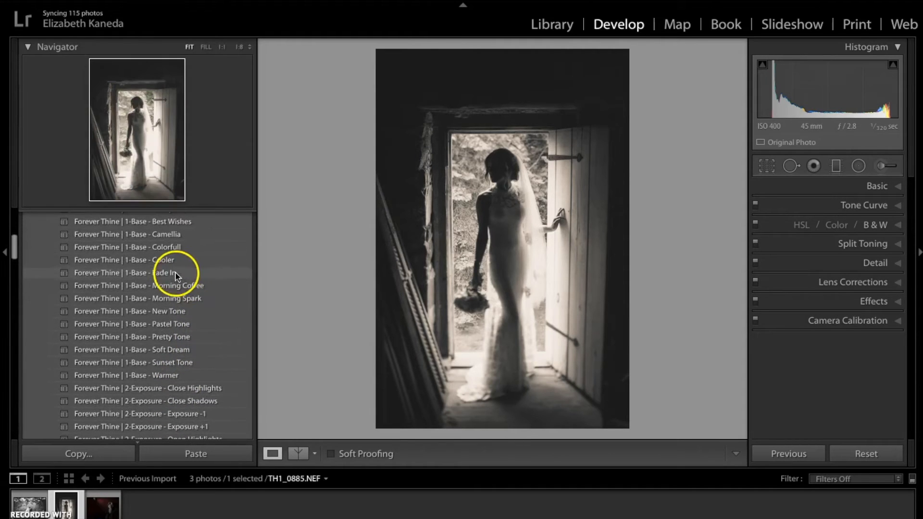
pyautogui.click(165, 274)
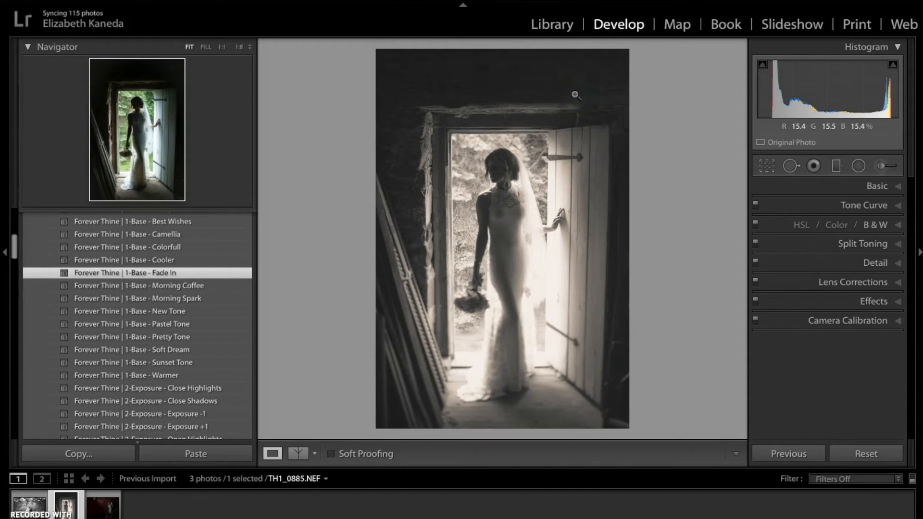
# Paint over the bride's face with the Adjustment Brush using the effect Forever Thine | Wedding - Fix Underexpose.
pyautogui.click(879, 167)
pyautogui.click(861, 194)
pyautogui.click(855, 209)
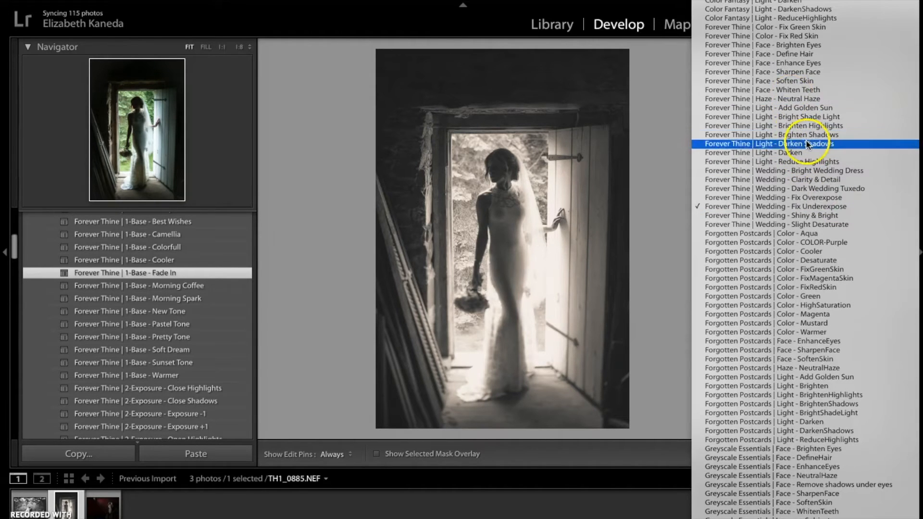
pyautogui.click(830, 207)
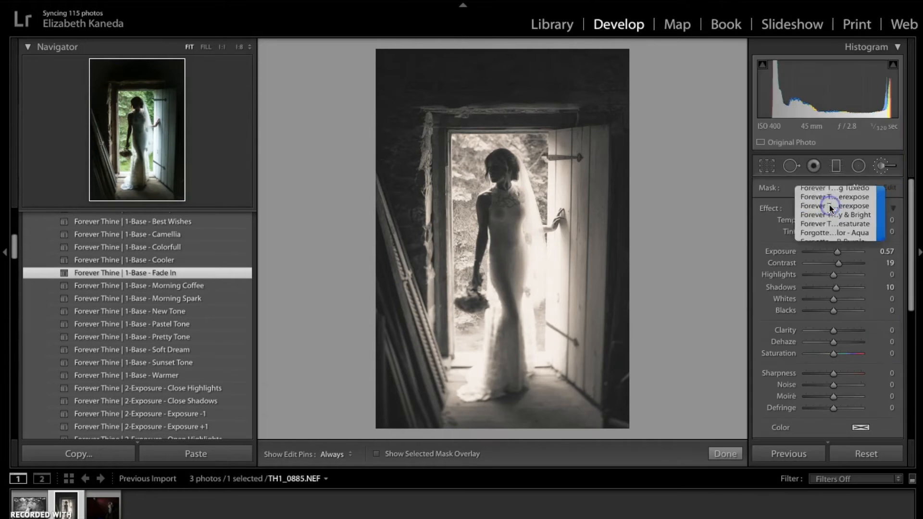
pyautogui.click(530, 179)
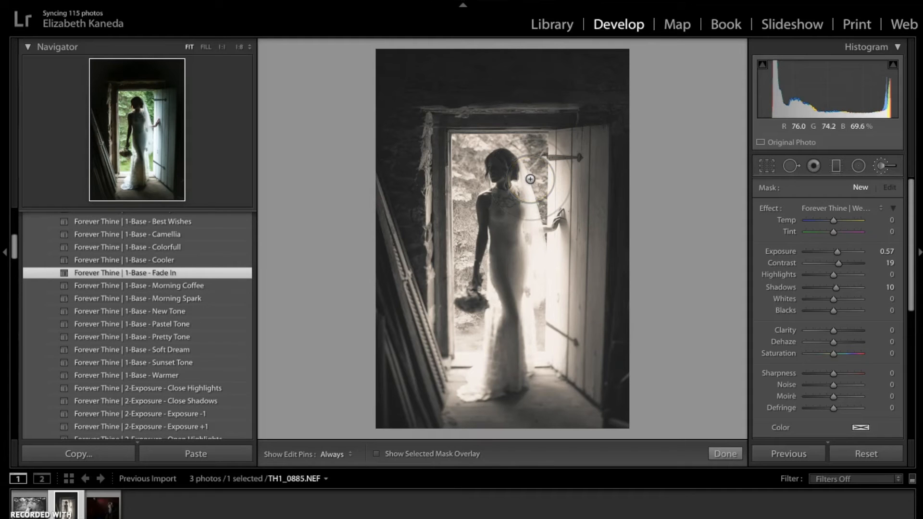
pyautogui.moveTo(502, 177)
pyautogui.mouseDown()
pyautogui.moveTo(497, 156)
pyautogui.moveTo(498, 168)
pyautogui.moveTo(509, 165)
pyautogui.moveTo(499, 160)
pyautogui.moveTo(510, 187)
pyautogui.moveTo(482, 197)
pyautogui.moveTo(505, 196)
pyautogui.moveTo(514, 179)
pyautogui.mouseUp()
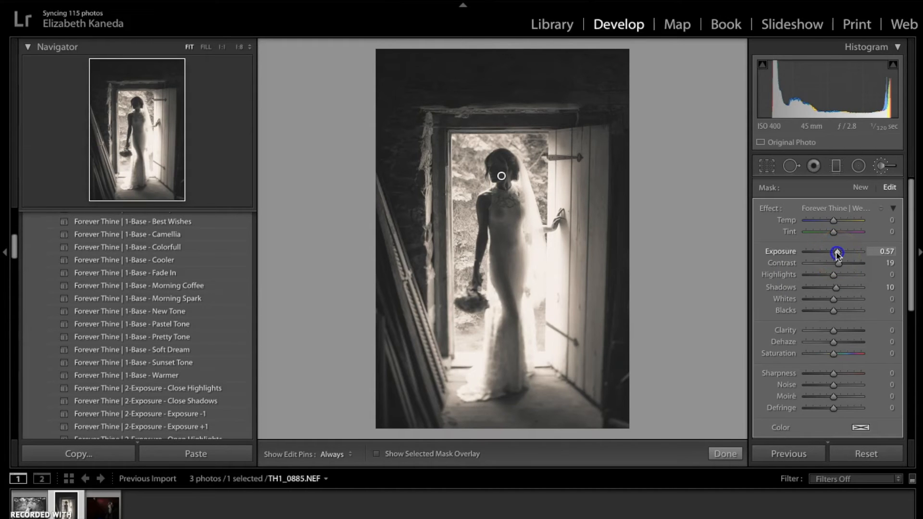
# Set the face brush adjustment's shadows to 50 and exposure to 2.64, checking the face at 1:1, and close the brush.
pyautogui.moveTo(837, 252); pyautogui.dragTo(848, 253)
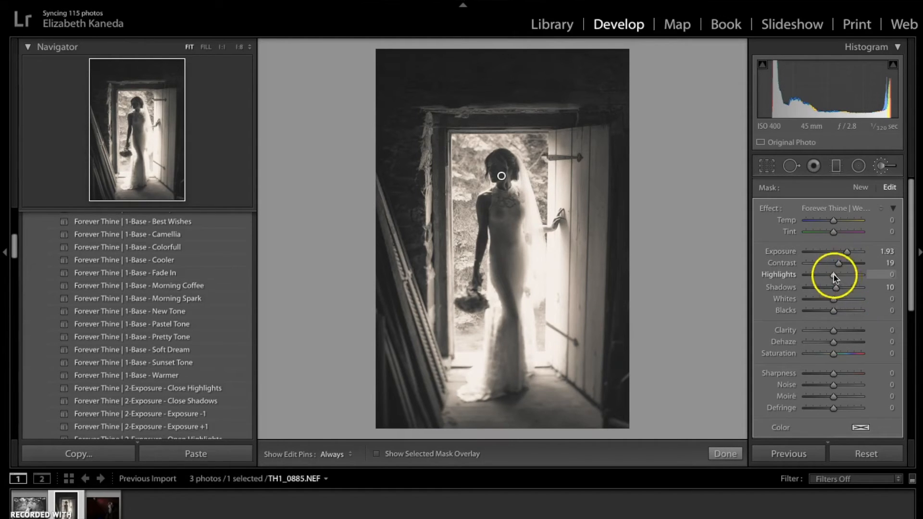
pyautogui.moveTo(836, 288); pyautogui.dragTo(847, 291)
pyautogui.click(222, 47)
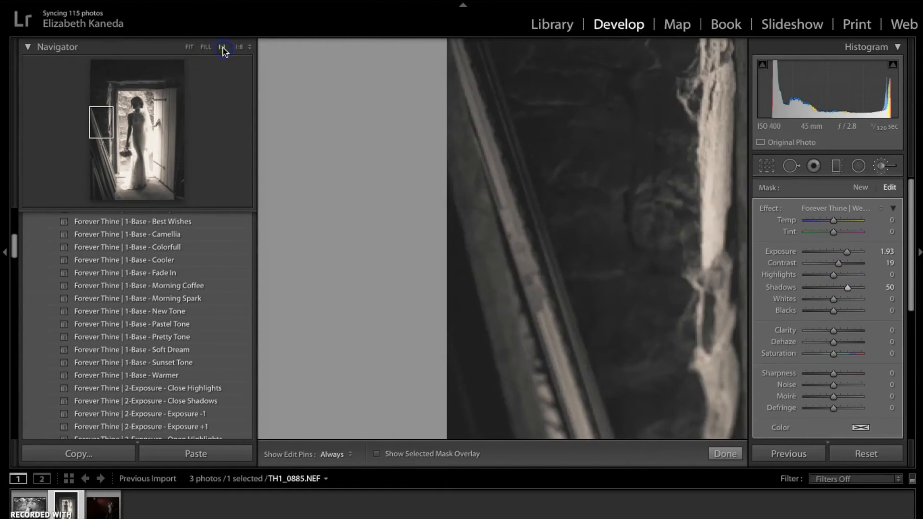
pyautogui.moveTo(107, 113); pyautogui.dragTo(139, 120)
pyautogui.moveTo(139, 111); pyautogui.dragTo(138, 110)
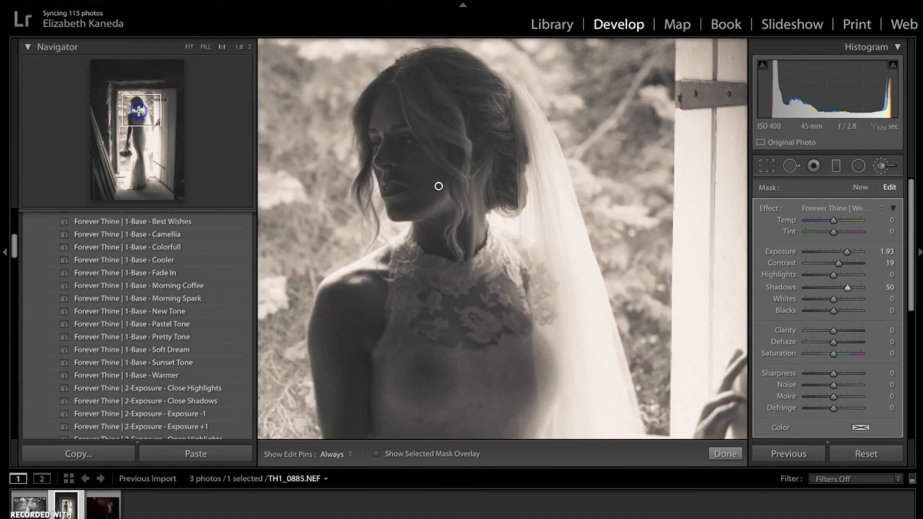
pyautogui.moveTo(847, 252)
pyautogui.mouseDown()
pyautogui.moveTo(835, 253)
pyautogui.moveTo(851, 253)
pyautogui.mouseUp()
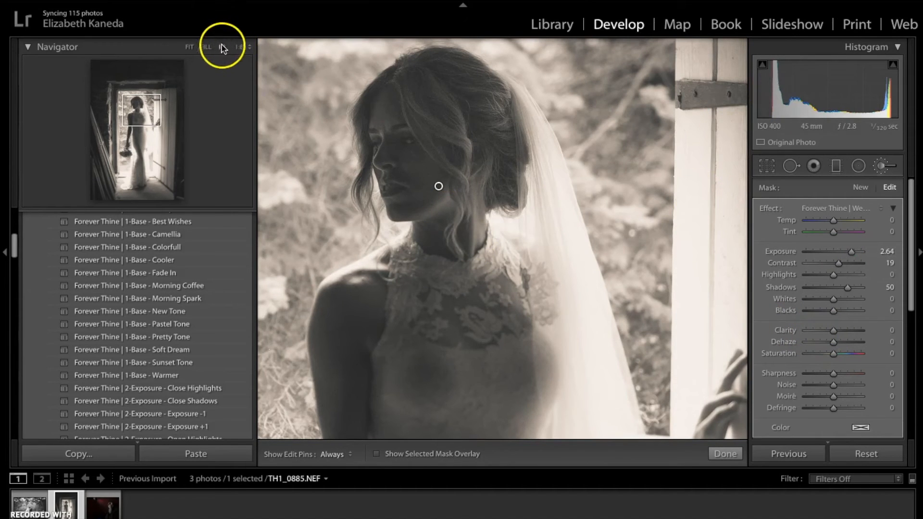
pyautogui.click(206, 46)
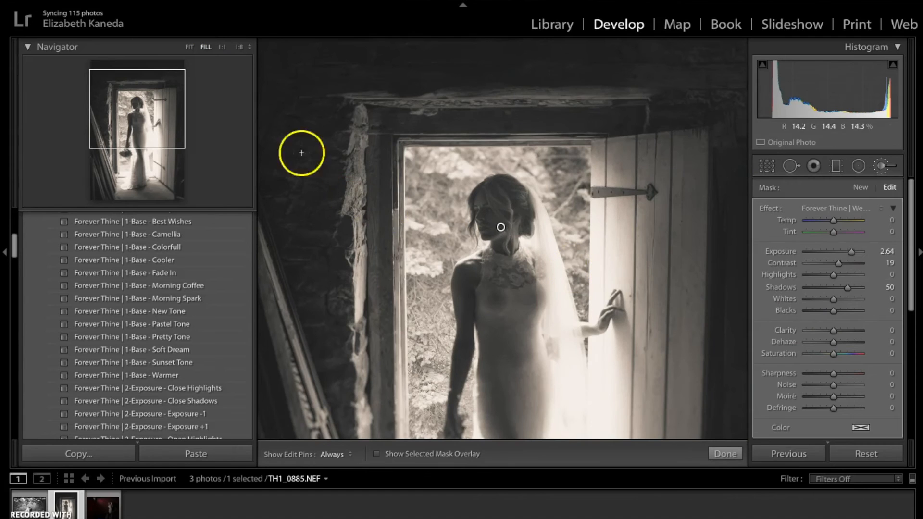
pyautogui.click(189, 47)
pyautogui.click(883, 166)
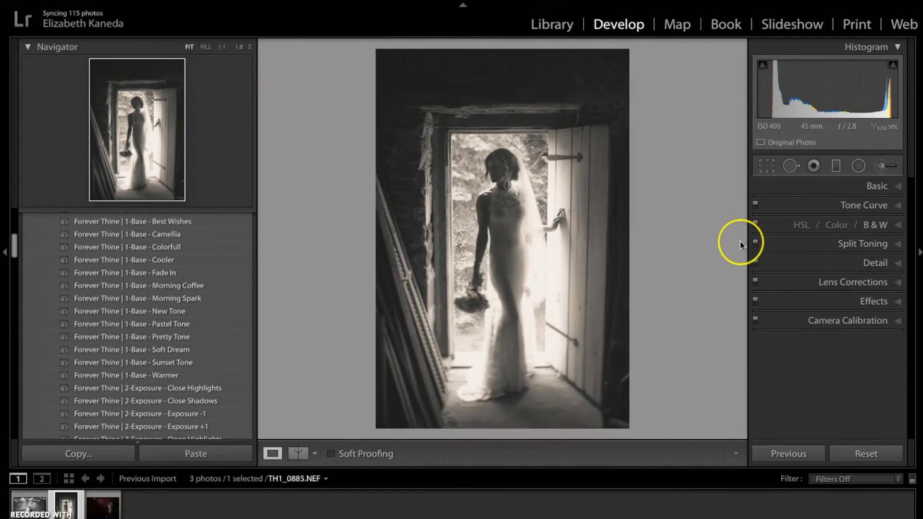
# Compare the before and after views of the bride's doorway photo.
pyautogui.press('\\')
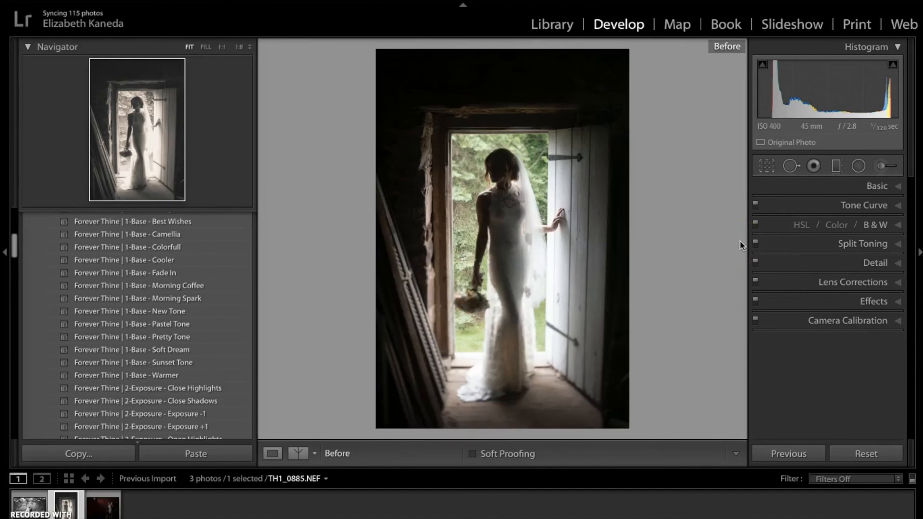
pyautogui.press('\\')
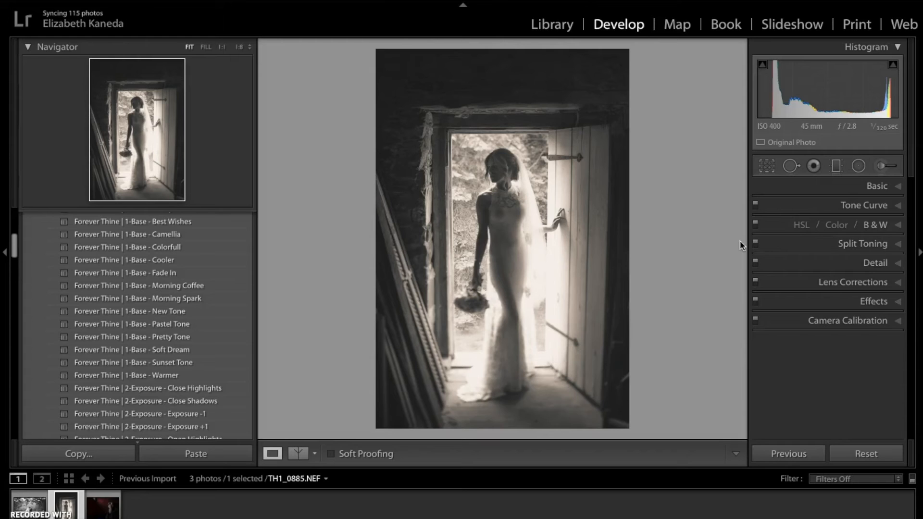
pyautogui.press('\\')
pyautogui.press('\\')
pyautogui.press('\\')
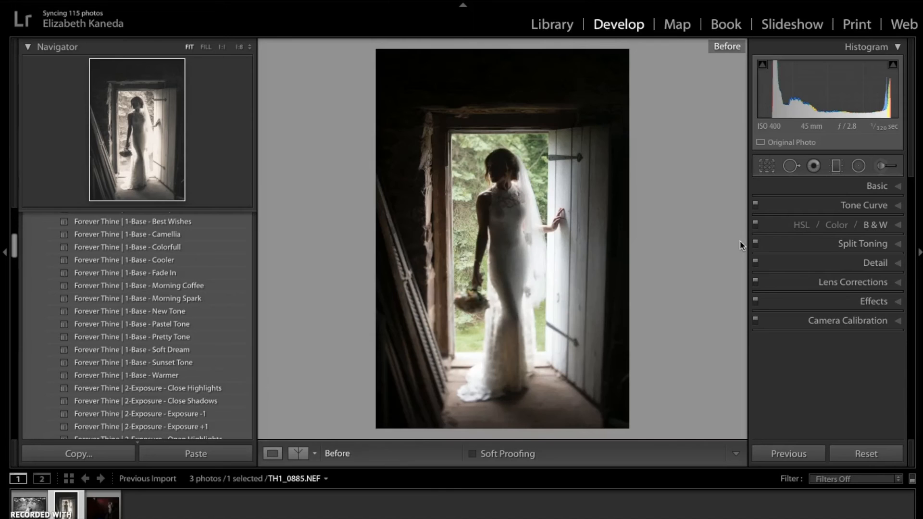
# Open the photo AH1_7576.NEF and apply the Forever Thine preset 11-Wedding Black&White - Stardust.
pyautogui.click(105, 505)
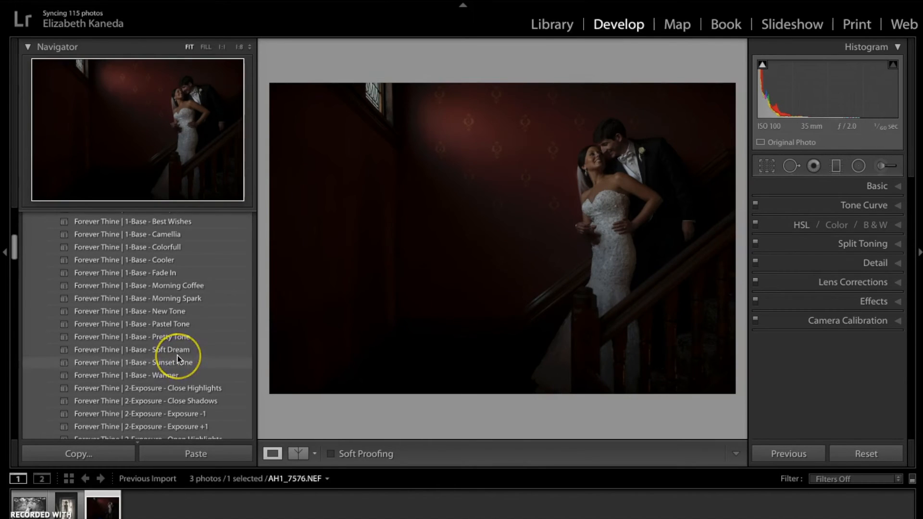
pyautogui.scroll(-5, 178, 358)
pyautogui.scroll(-6, 178, 358)
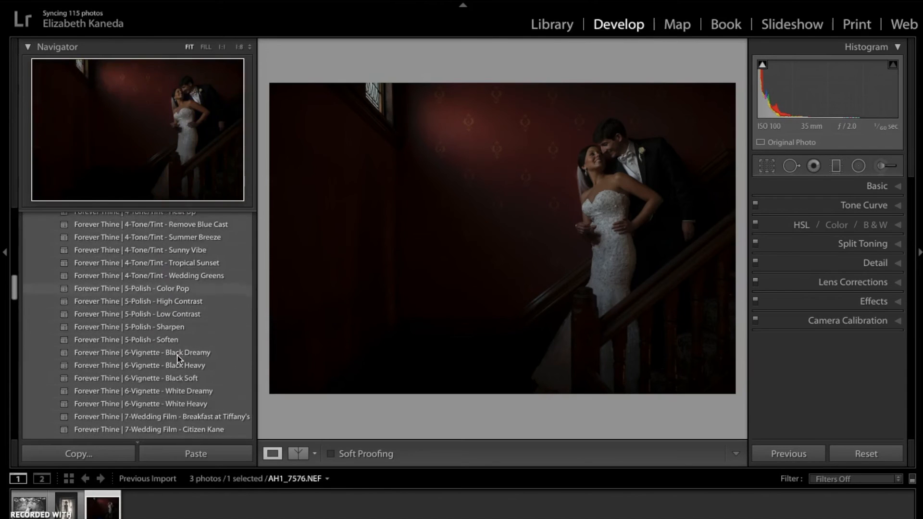
pyautogui.scroll(-5, 178, 358)
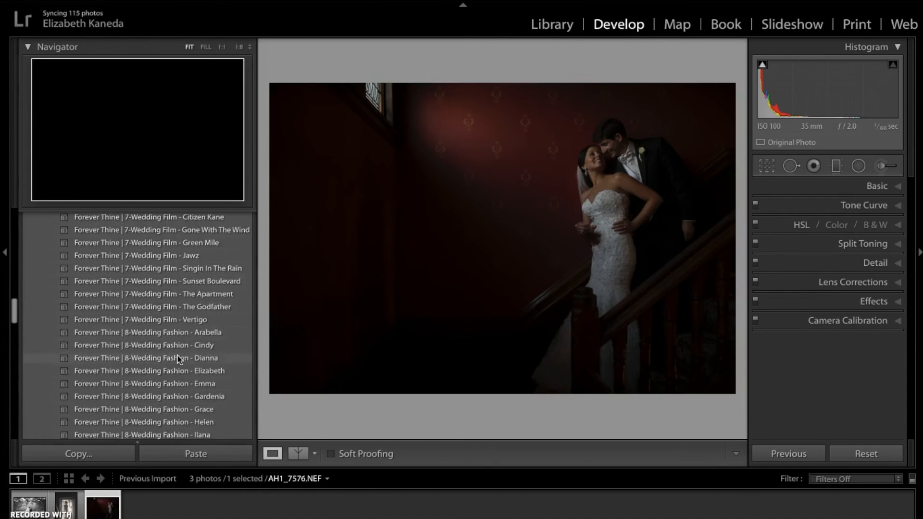
pyautogui.scroll(-6, 178, 359)
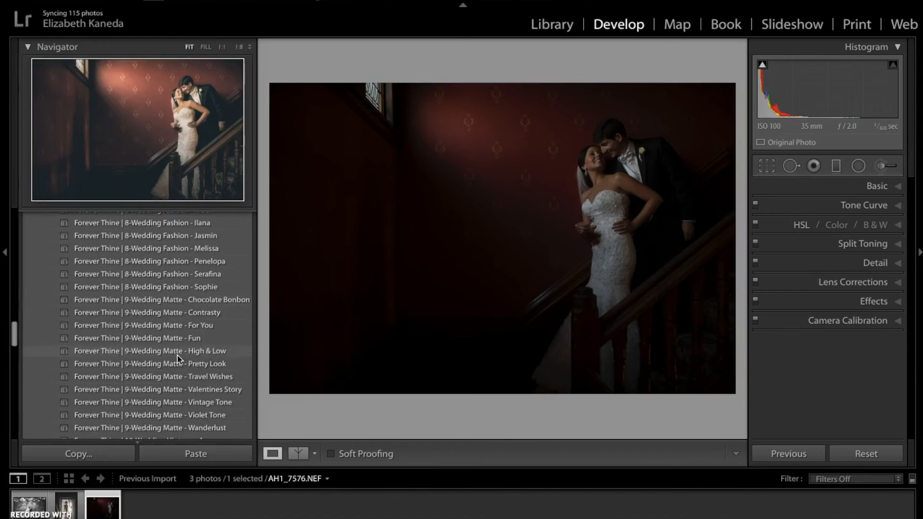
pyautogui.scroll(-5, 178, 358)
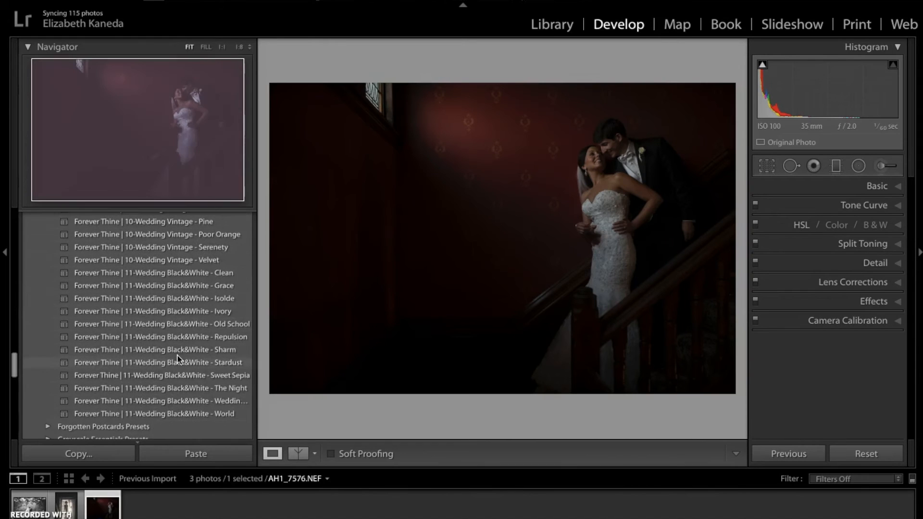
pyautogui.scroll(-3, 178, 359)
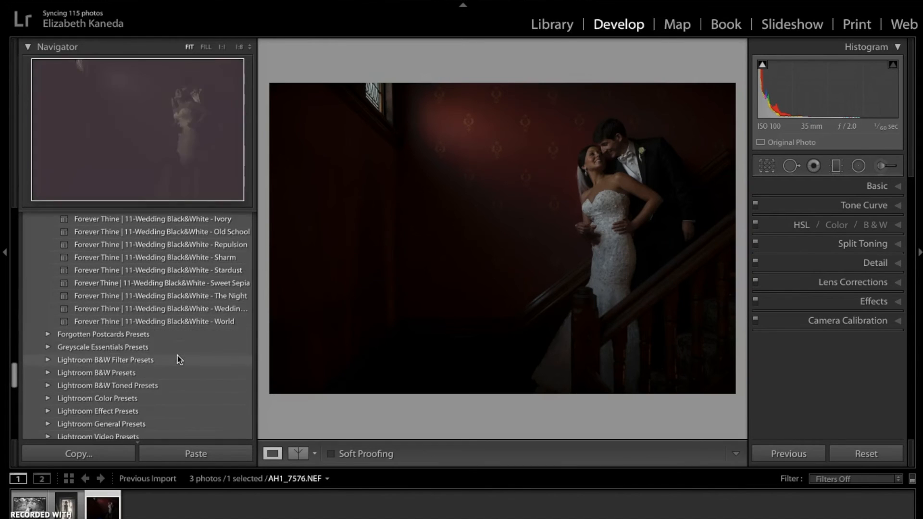
pyautogui.scroll(2, 226, 307)
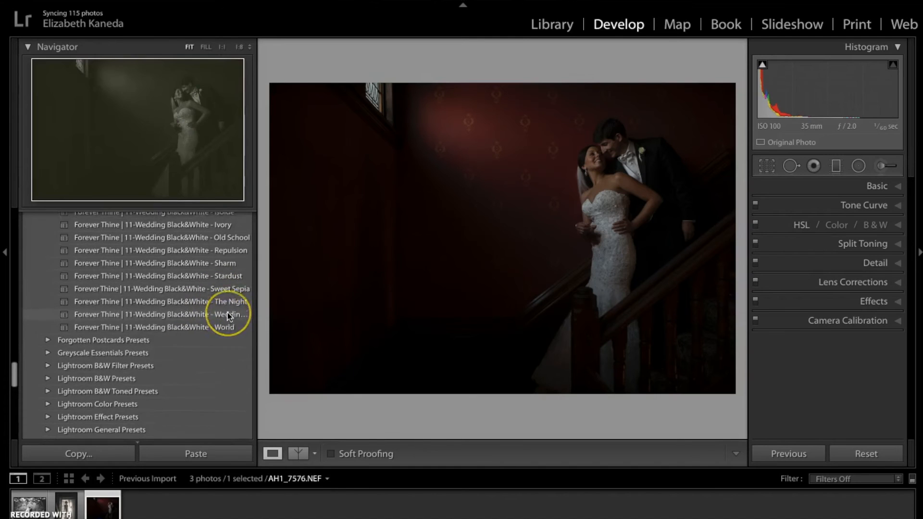
pyautogui.click(224, 304)
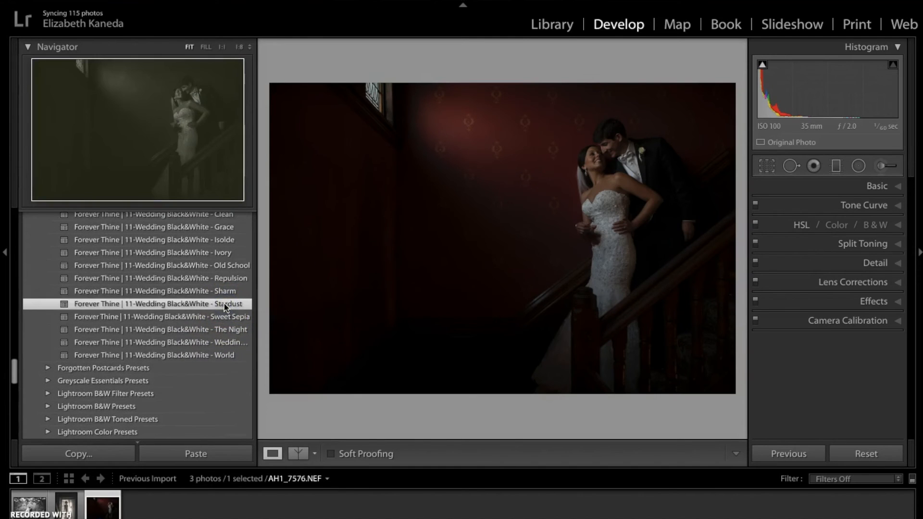
pyautogui.click(184, 303)
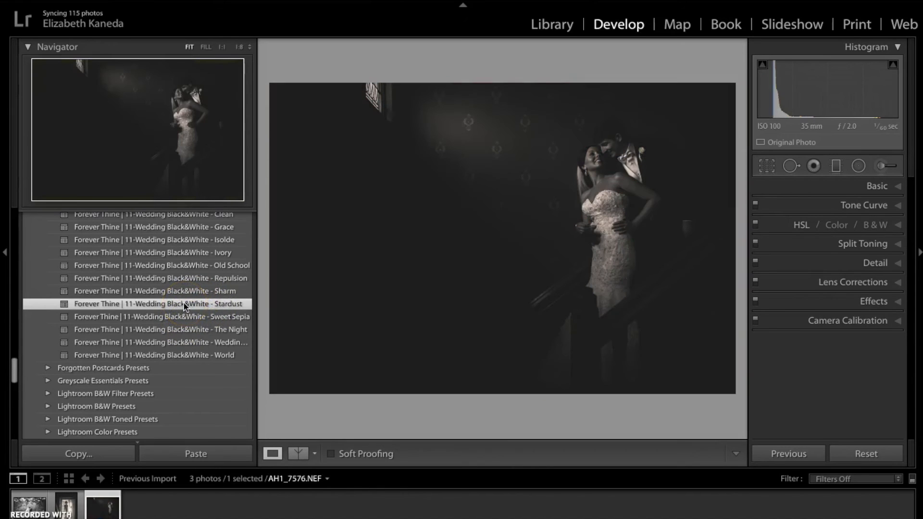
# Brighten the staircase couple's photo by setting the basic exposure to +1.35 and shadows to +29.
pyautogui.click(876, 187)
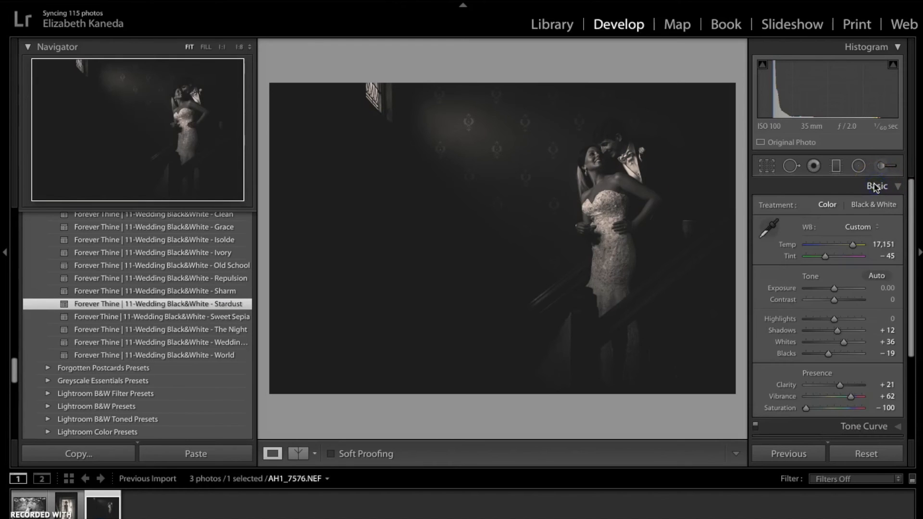
pyautogui.moveTo(835, 289); pyautogui.dragTo(841, 291)
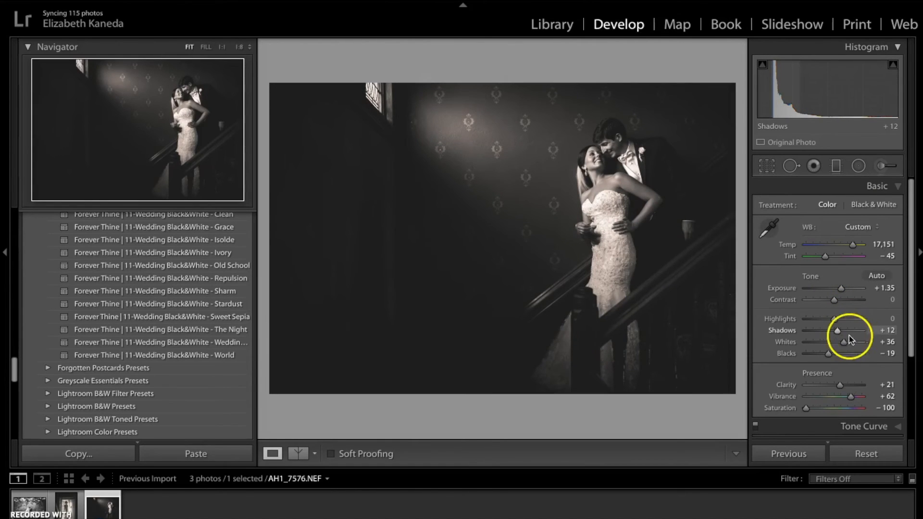
pyautogui.moveTo(838, 333); pyautogui.dragTo(844, 331)
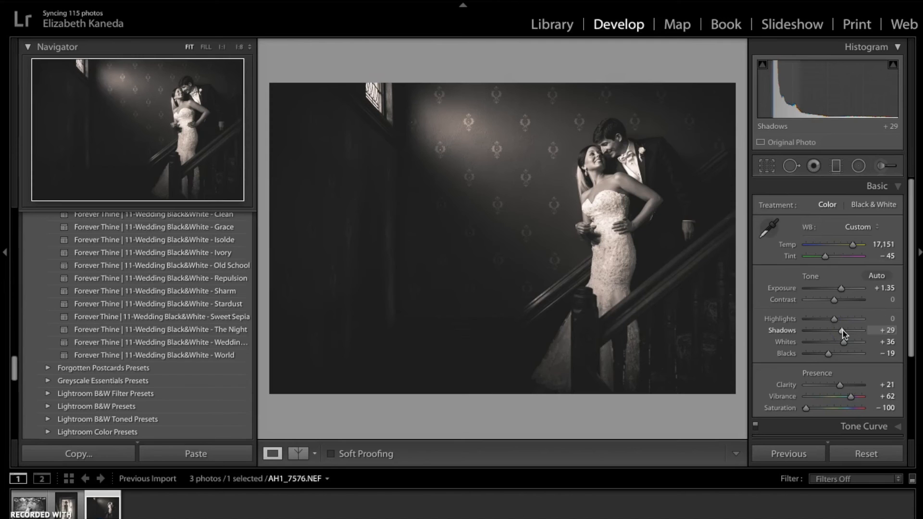
# Sharpen the staircase couple's photo with the Forever Thine preset 5-Polish - Sharpen.
pyautogui.scroll(6, 133, 297)
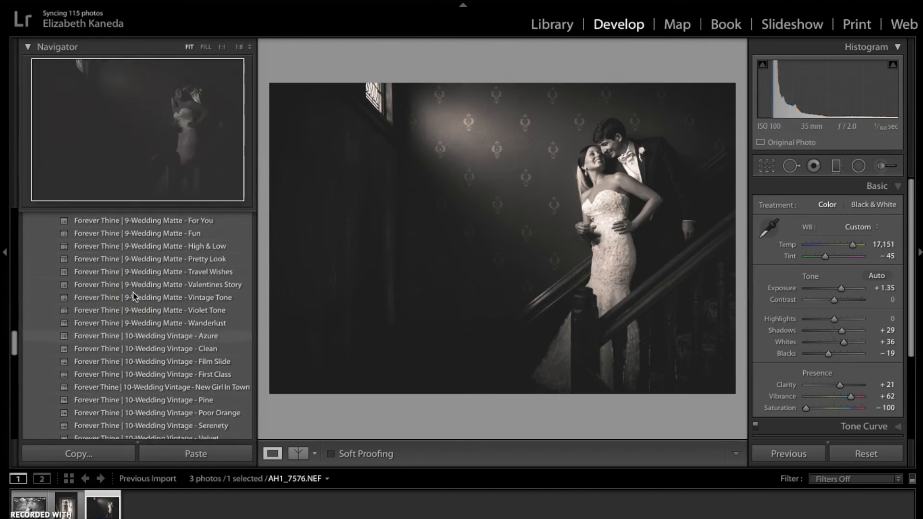
pyautogui.scroll(10, 133, 298)
pyautogui.scroll(8, 133, 295)
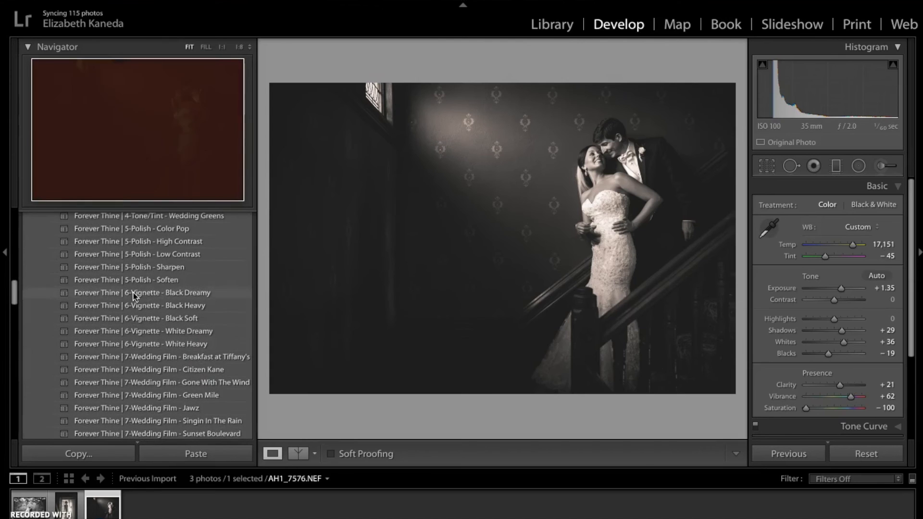
pyautogui.click(161, 268)
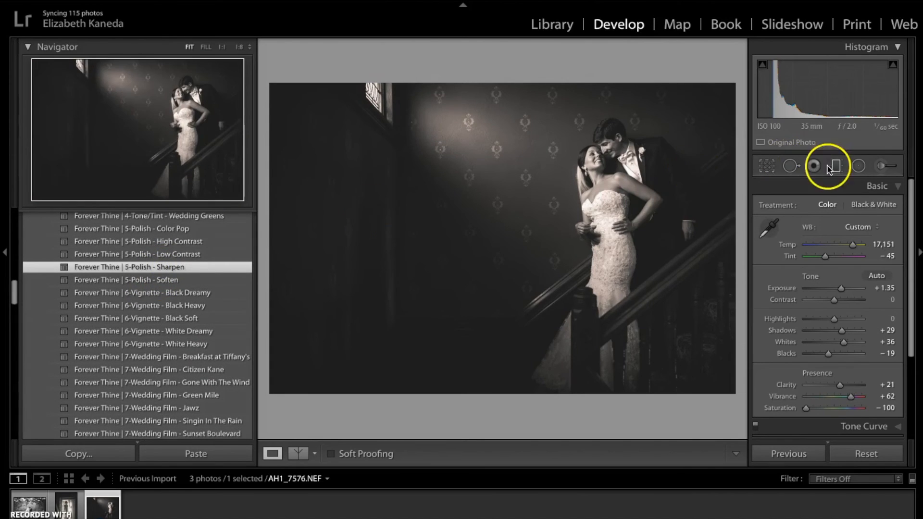
# Brush the Forever Thine Wedding - Fix Underexpose effect over the staircase couple, using exposure 1.17, contrast 28 and shadows 30.
pyautogui.click(884, 166)
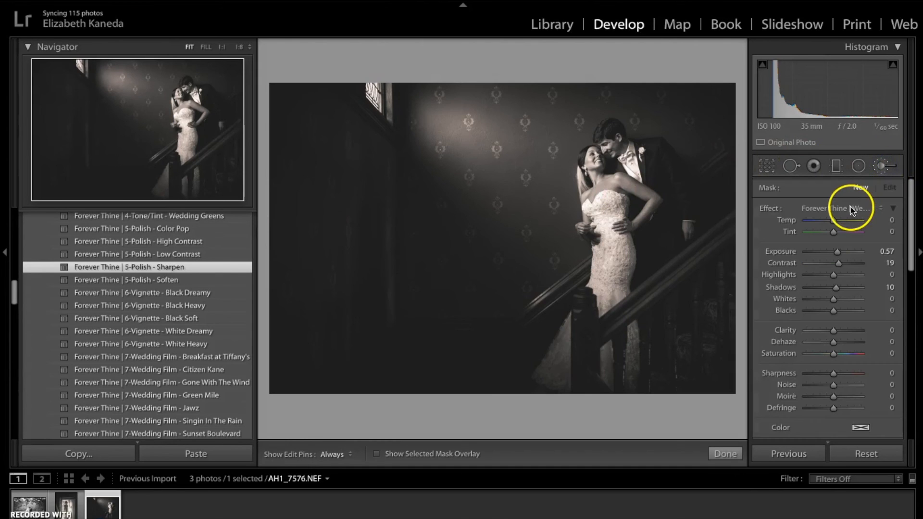
pyautogui.click(851, 210)
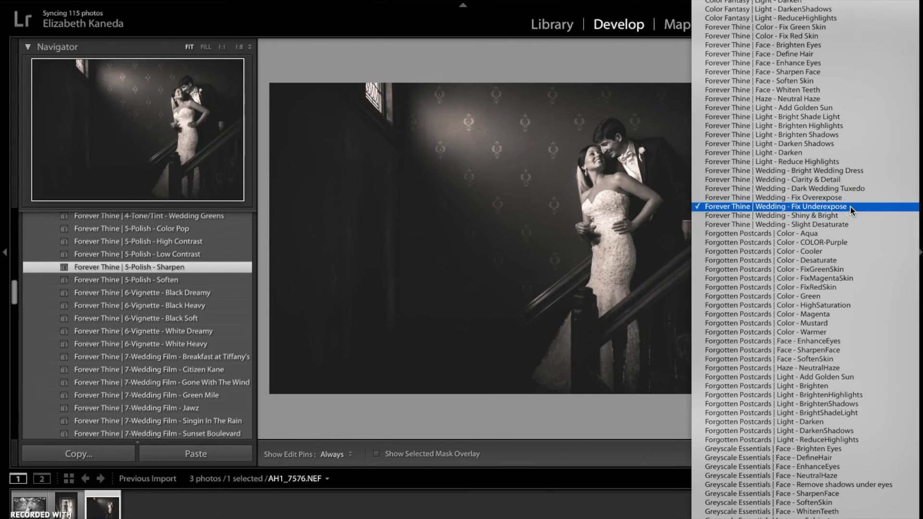
pyautogui.click(792, 211)
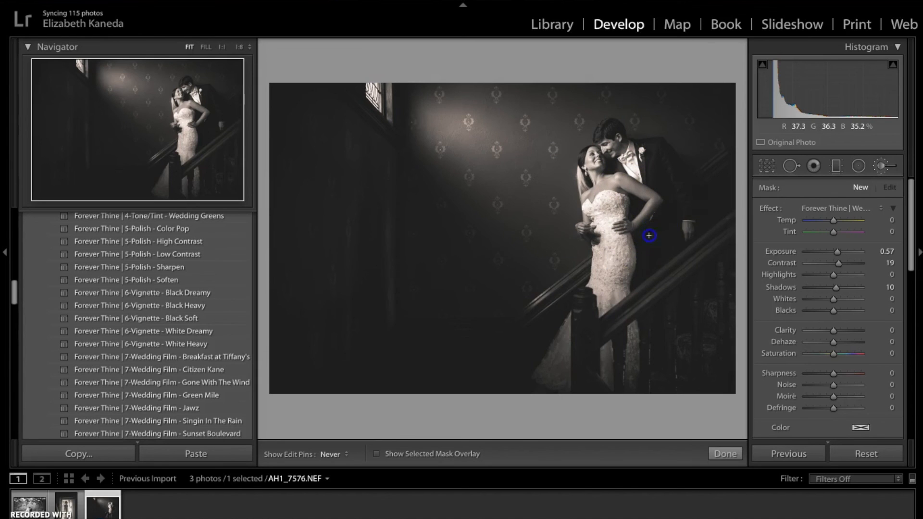
pyautogui.click(644, 147)
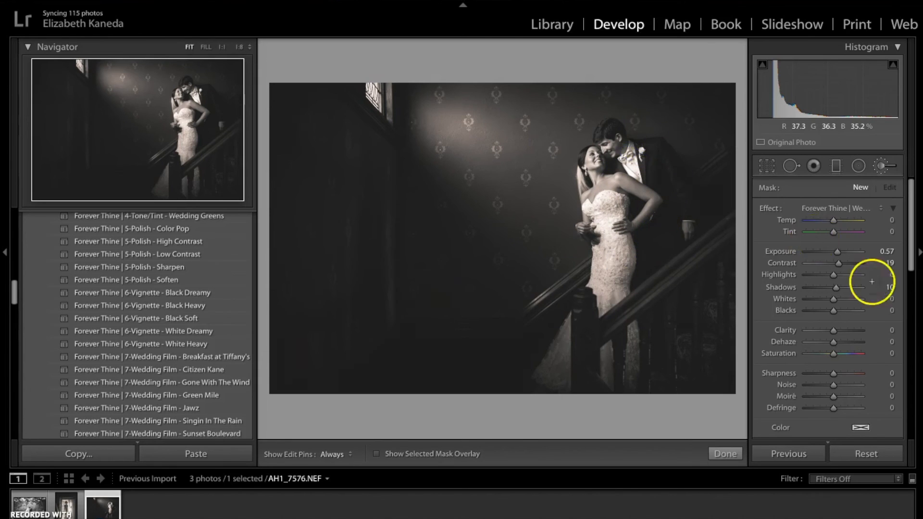
pyautogui.click(839, 255)
pyautogui.moveTo(840, 255); pyautogui.dragTo(842, 287)
pyautogui.click(621, 205)
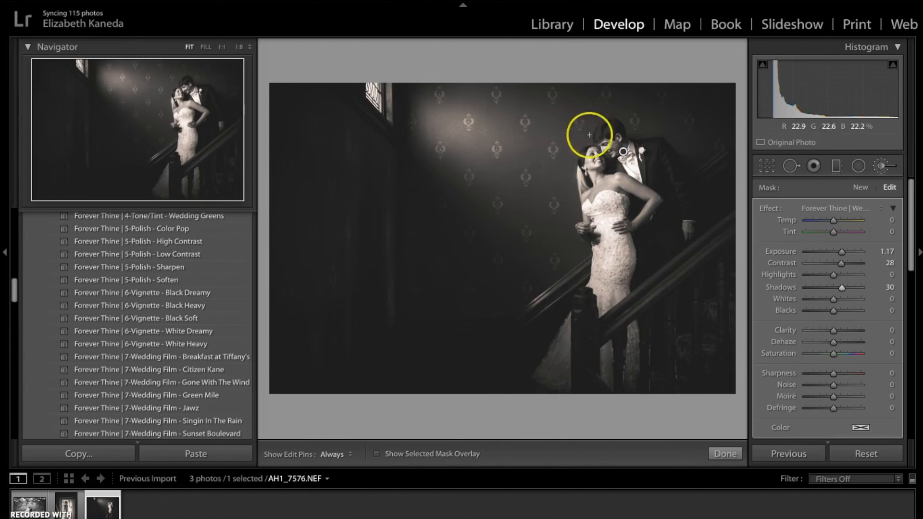
# Paint a new Fix Underexpose brush mask over the wallpapered wall and the couple, with exposure 0.57, contrast 19 and shadows 10.
pyautogui.click(861, 187)
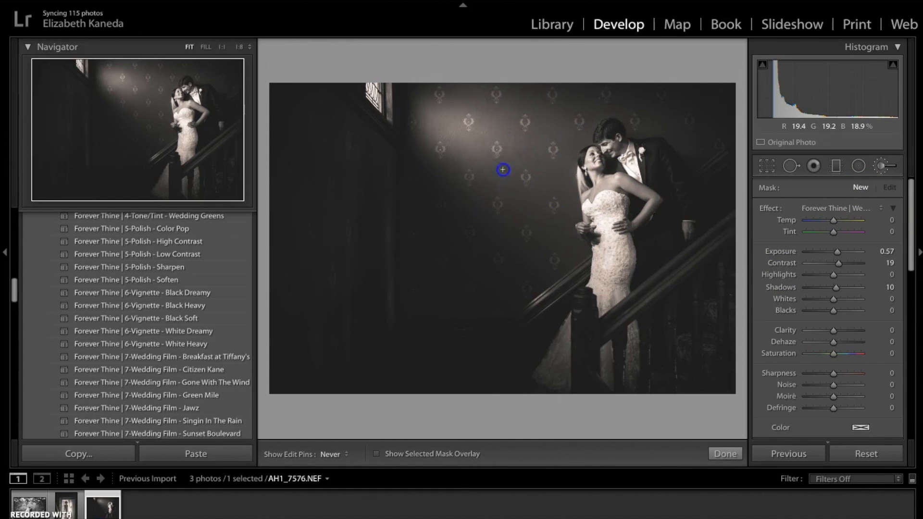
pyautogui.click(565, 229)
pyautogui.moveTo(434, 123)
pyautogui.mouseDown()
pyautogui.moveTo(573, 268)
pyautogui.moveTo(495, 124)
pyautogui.moveTo(616, 128)
pyautogui.moveTo(619, 206)
pyautogui.moveTo(650, 175)
pyautogui.mouseUp()
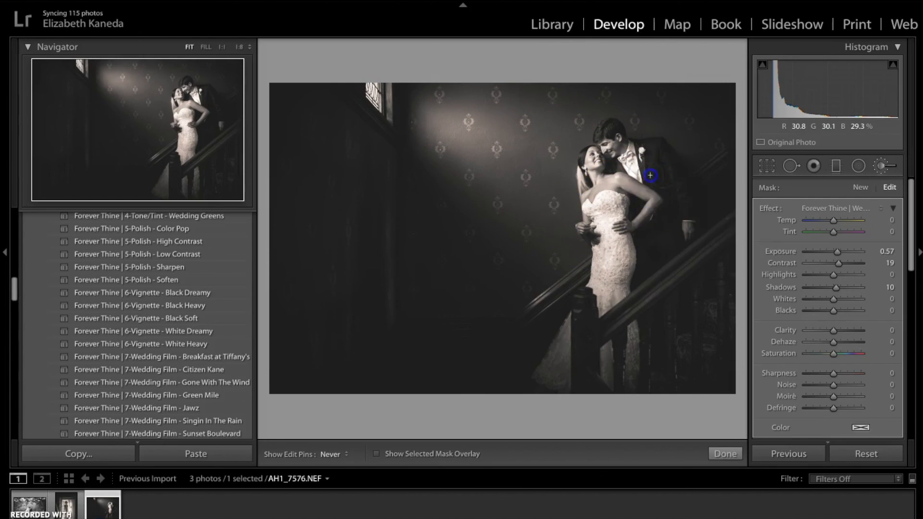
pyautogui.moveTo(654, 144)
pyautogui.mouseDown()
pyautogui.moveTo(601, 138)
pyautogui.moveTo(586, 153)
pyautogui.moveTo(587, 177)
pyautogui.moveTo(598, 113)
pyautogui.moveTo(628, 265)
pyautogui.moveTo(672, 207)
pyautogui.moveTo(615, 130)
pyautogui.mouseUp()
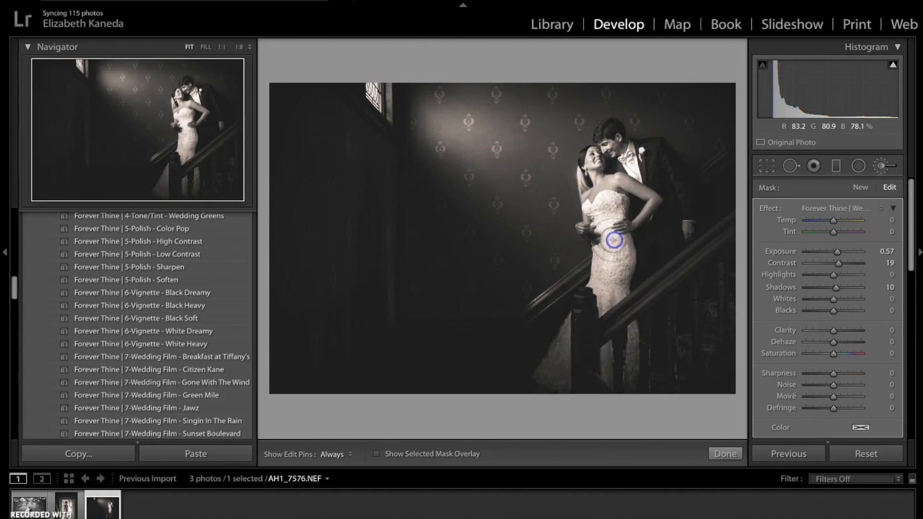
pyautogui.click(882, 166)
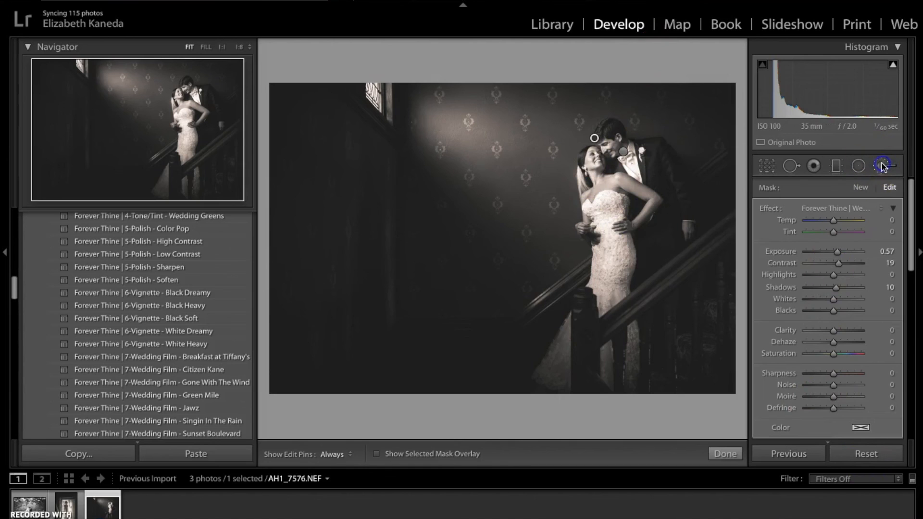
# Compare the before and after views of the staircase couple's photo.
pyautogui.press('\\')
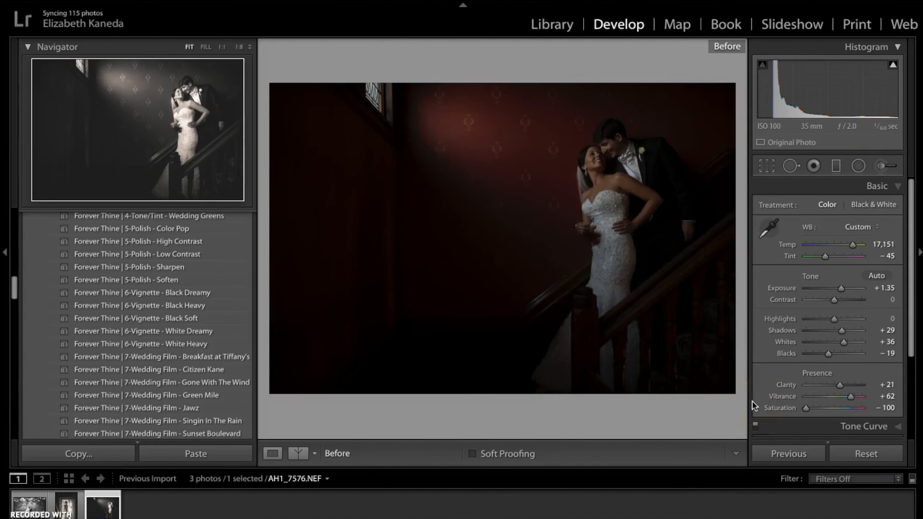
pyautogui.press('\\')
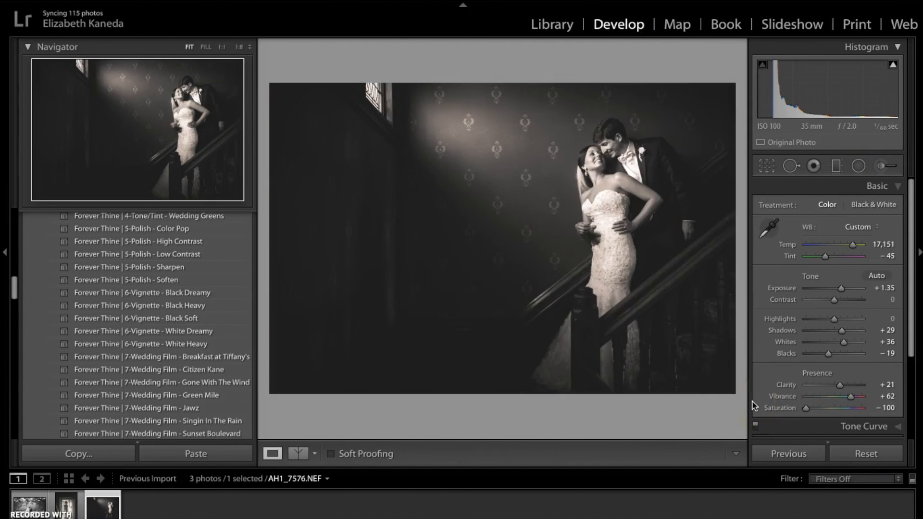